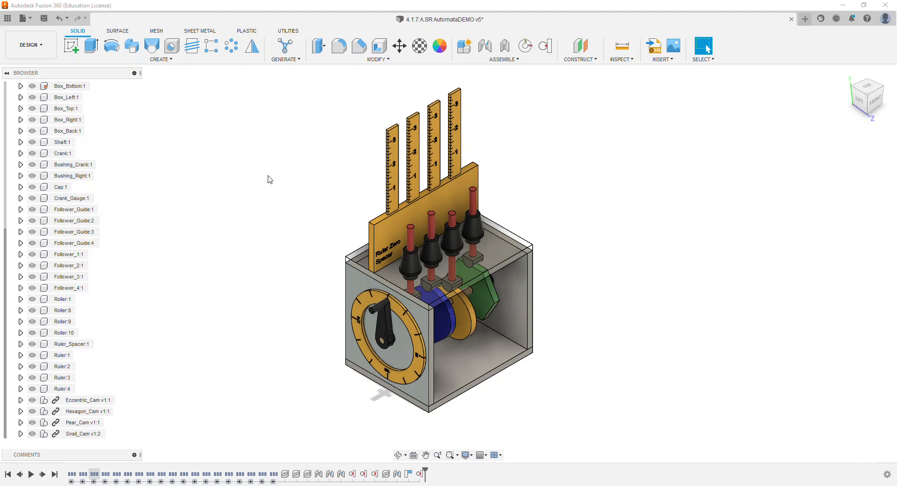
Switch to the Render workspace and hide the Ruler_Spacer component and all four Ruler components.
left_click(43, 50)
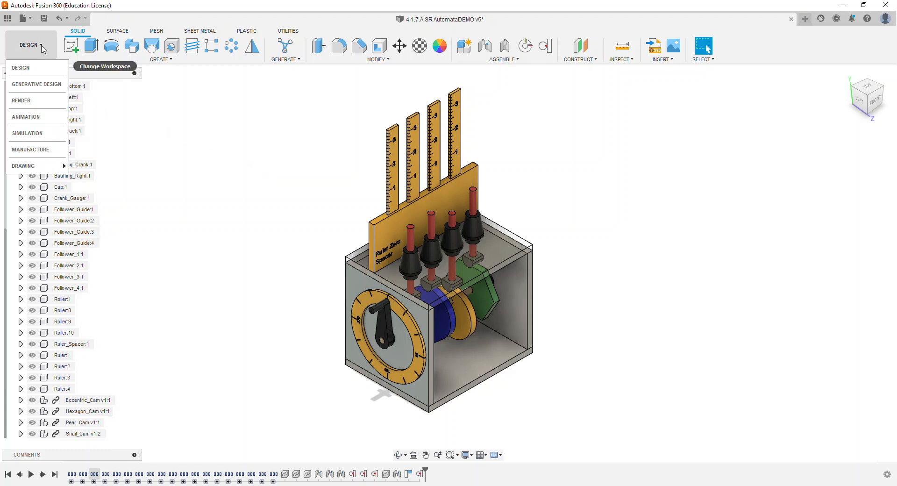
left_click(40, 102)
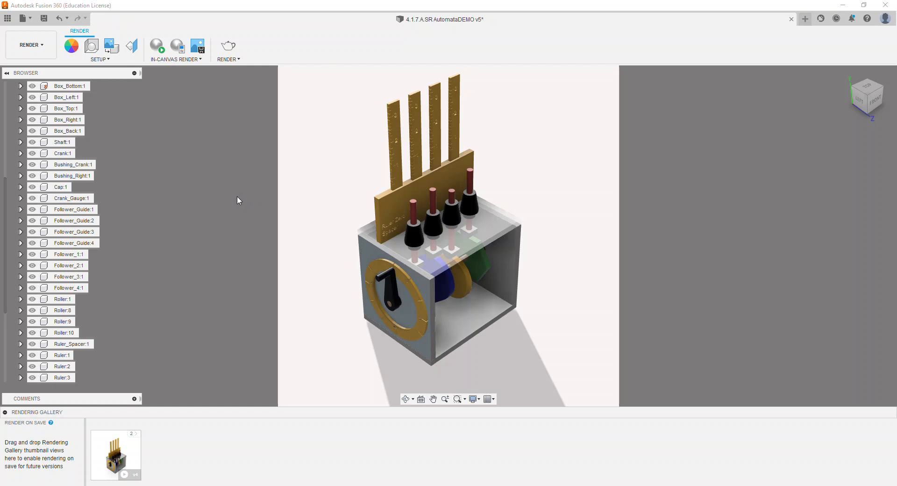
scroll(56, 254, "down", 3)
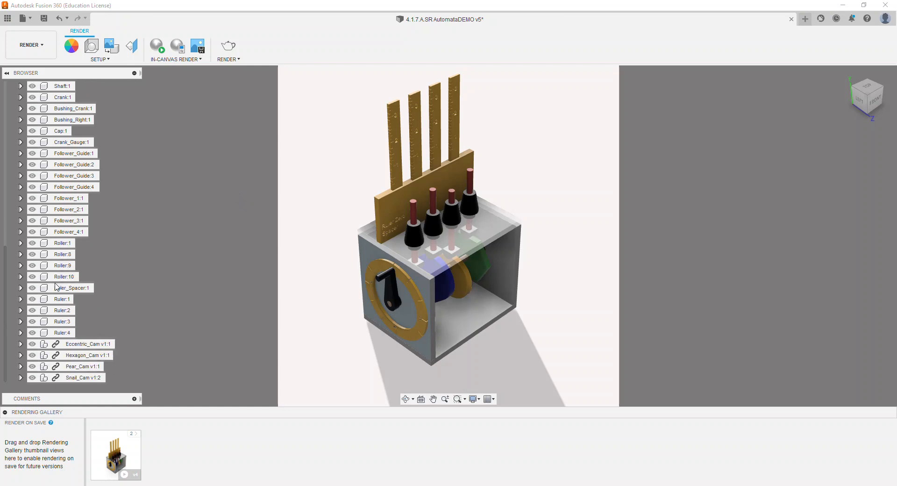
left_click(32, 288)
left_click(32, 299)
left_click(32, 310)
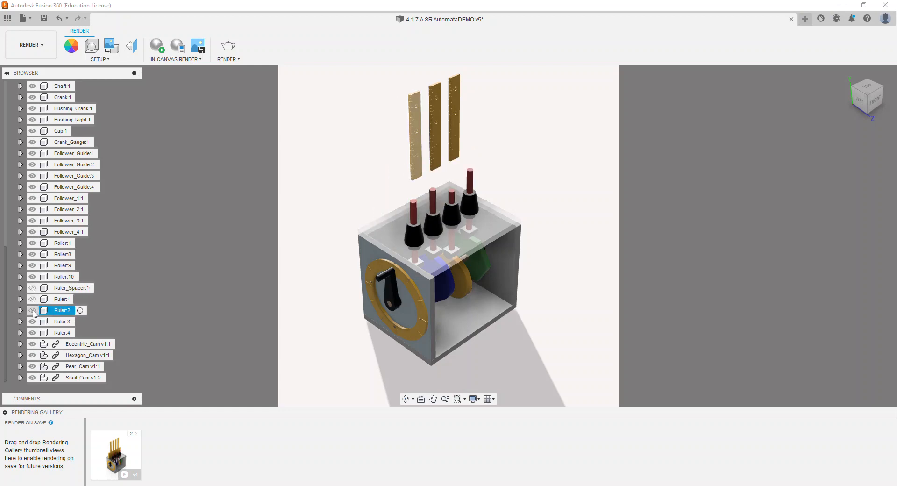
left_click(32, 321)
left_click(33, 333)
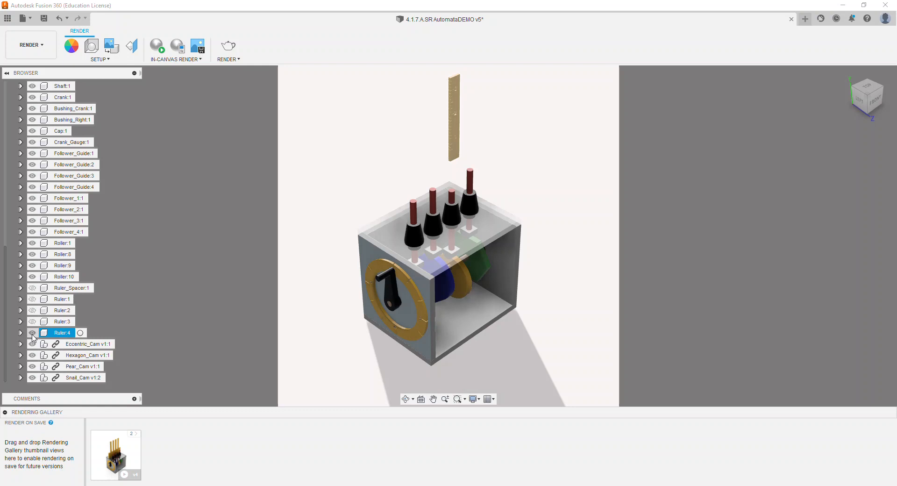
left_click(32, 333)
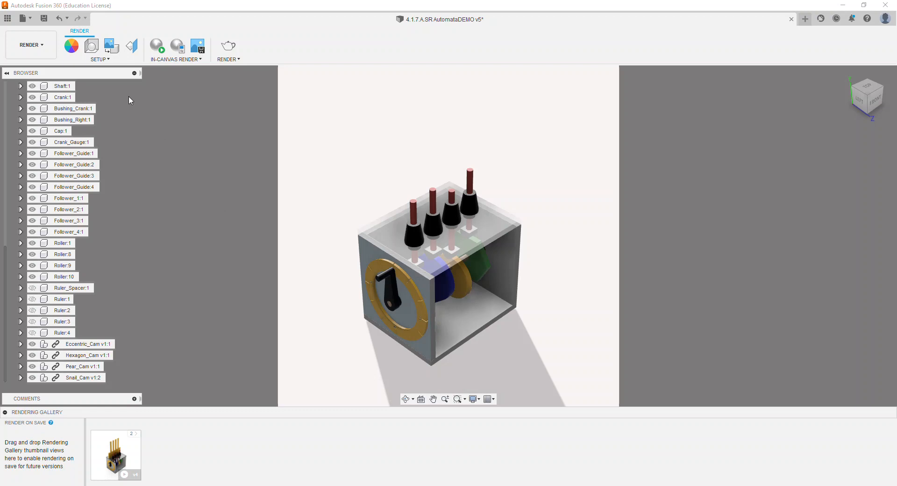
Open the scene settings, review the background and ground plane options, and set the camera's focal length to 89 mm.
left_click(95, 60)
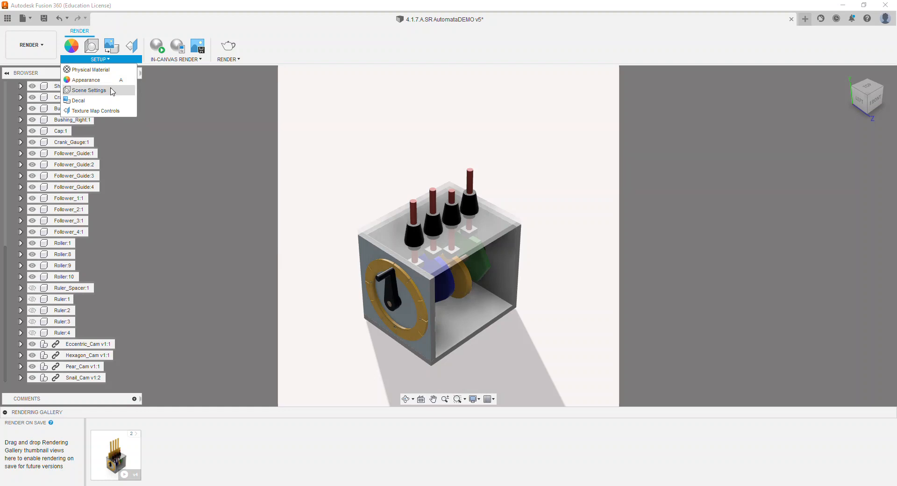
left_click(110, 90)
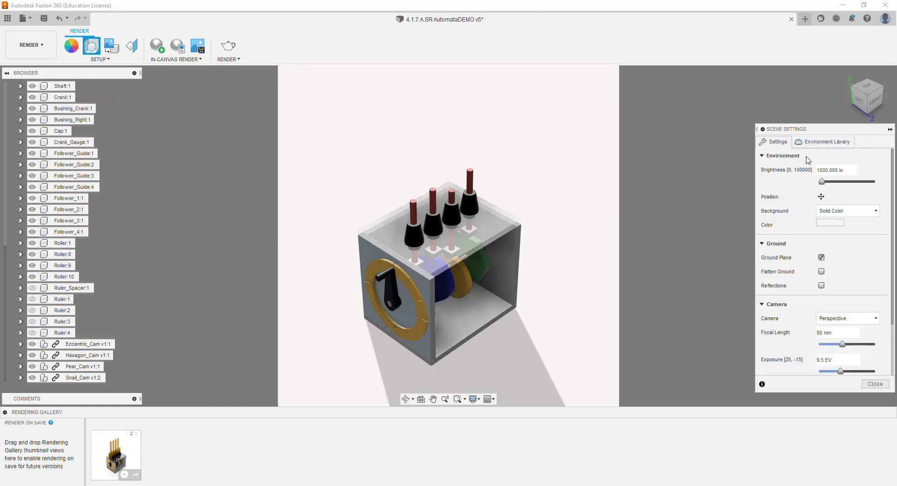
left_click(850, 214)
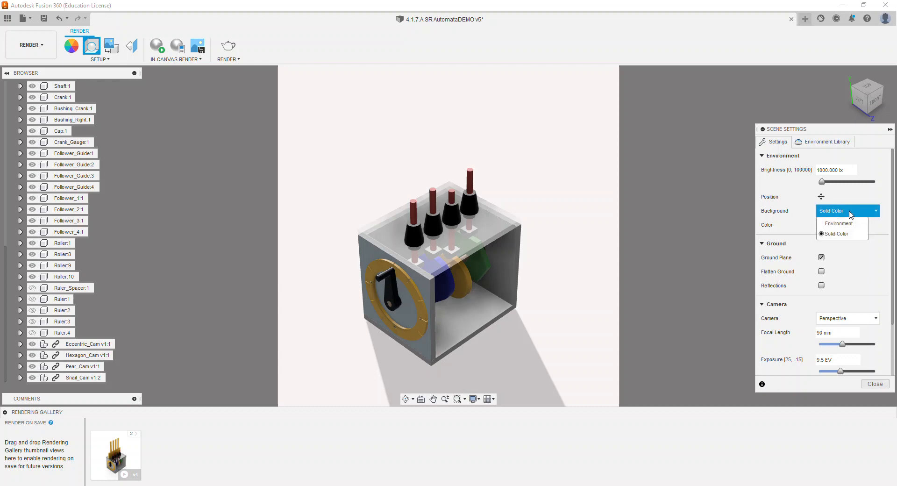
left_click(855, 215)
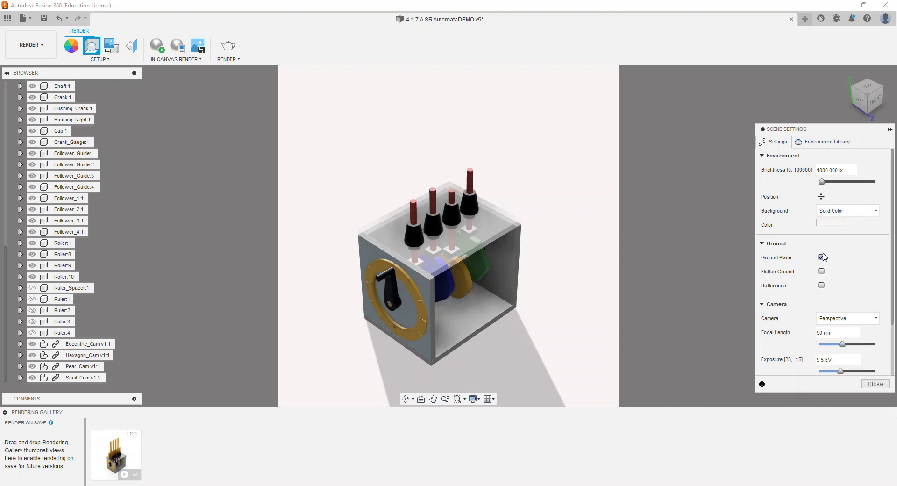
left_click(821, 258)
left_click(821, 258)
scroll(823, 318, "down", 4)
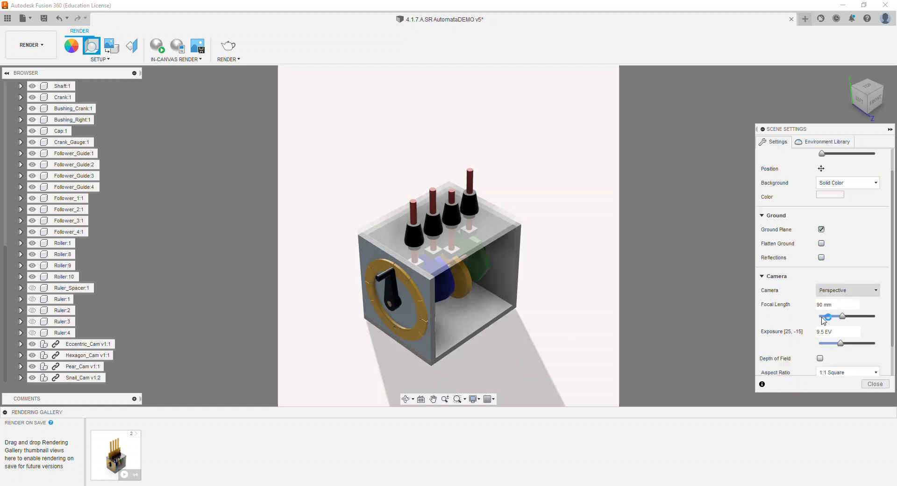
scroll(828, 318, "up", 1)
scroll(828, 317, "up", 2)
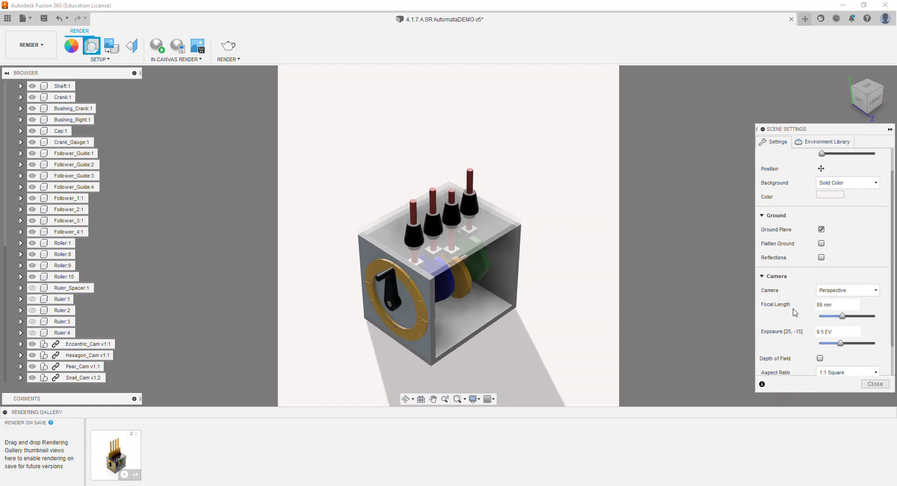
Set the camera's aspect ratio to Viewport aspect ratio and close the scene settings.
left_click_drag(891, 259, 891, 290)
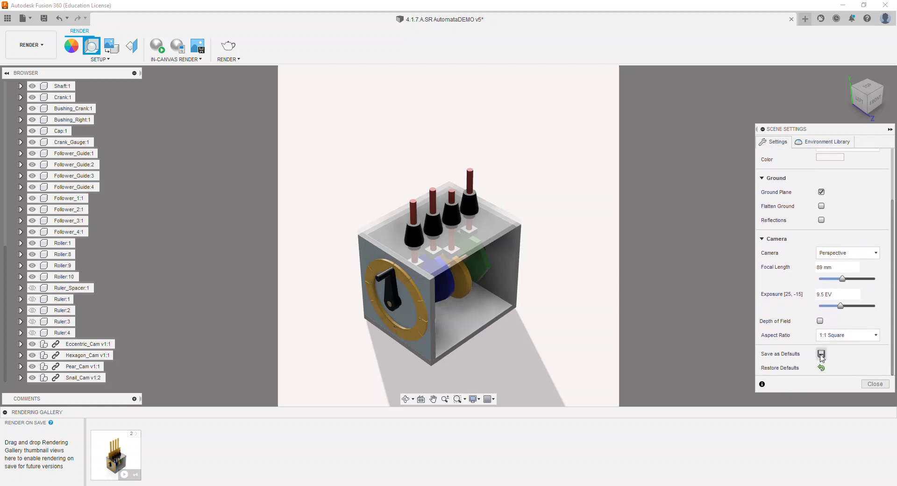
left_click(839, 335)
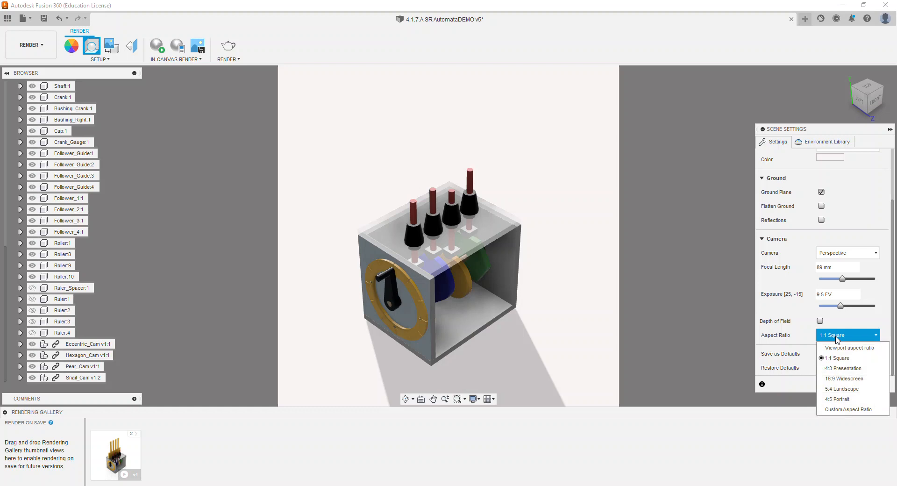
left_click(838, 348)
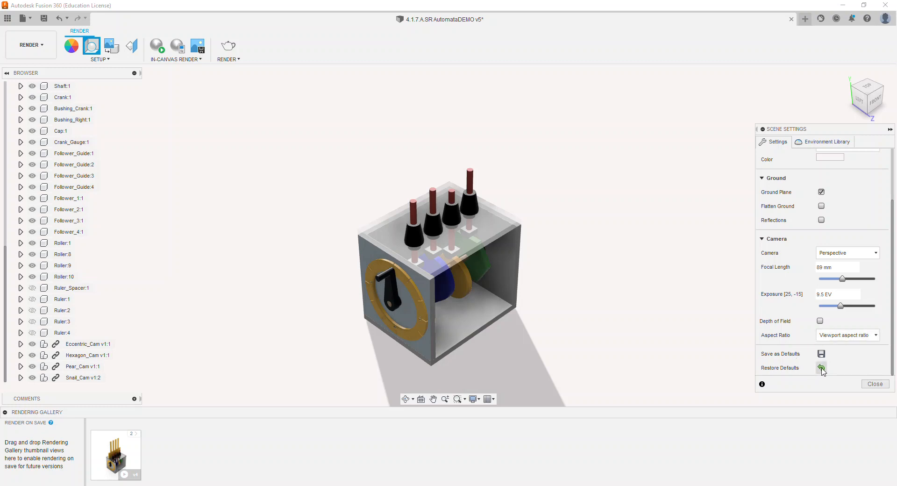
left_click(871, 383)
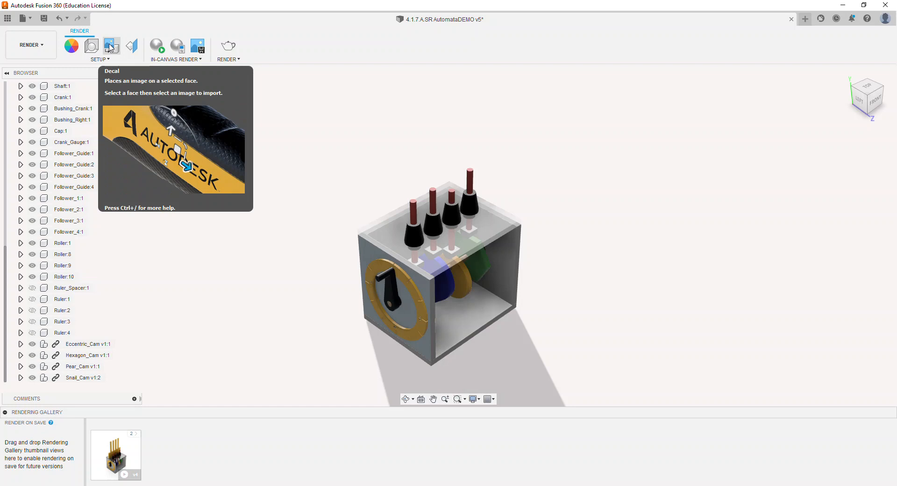
Run a trial in-canvas render of the automata box, pause it, and stop it.
left_click(104, 60)
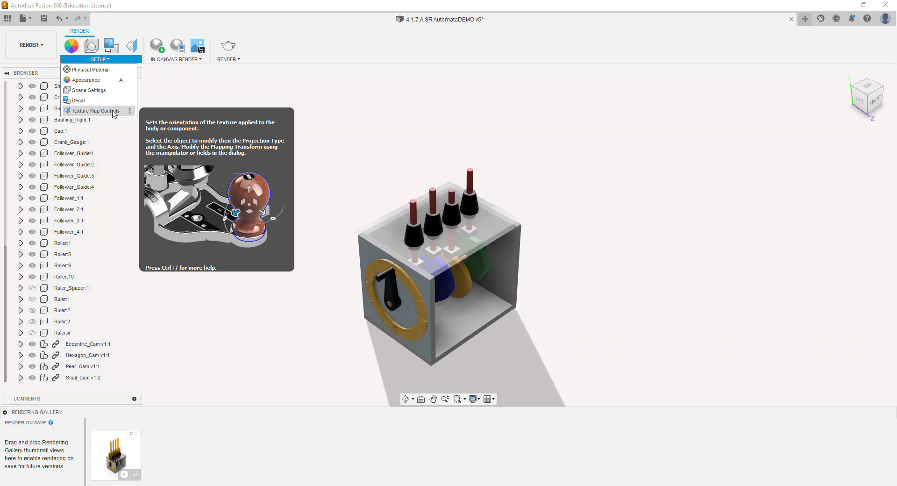
mouse_move(176, 59)
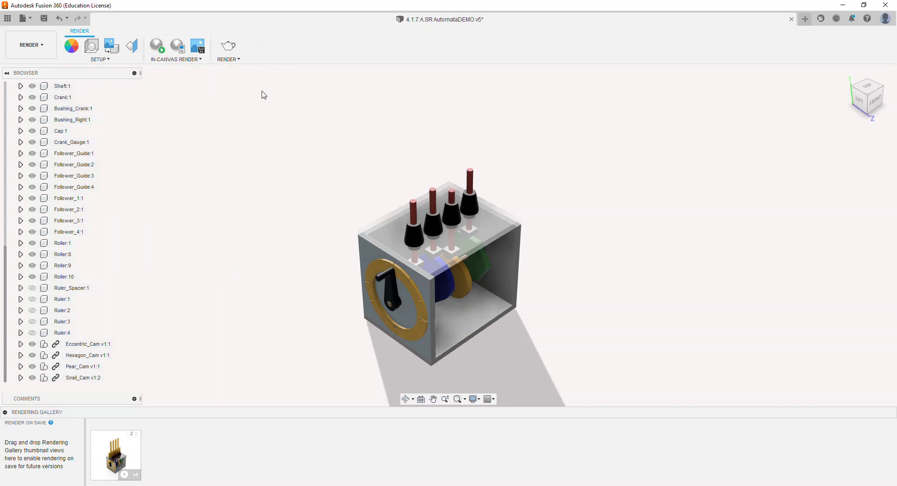
left_click(158, 47)
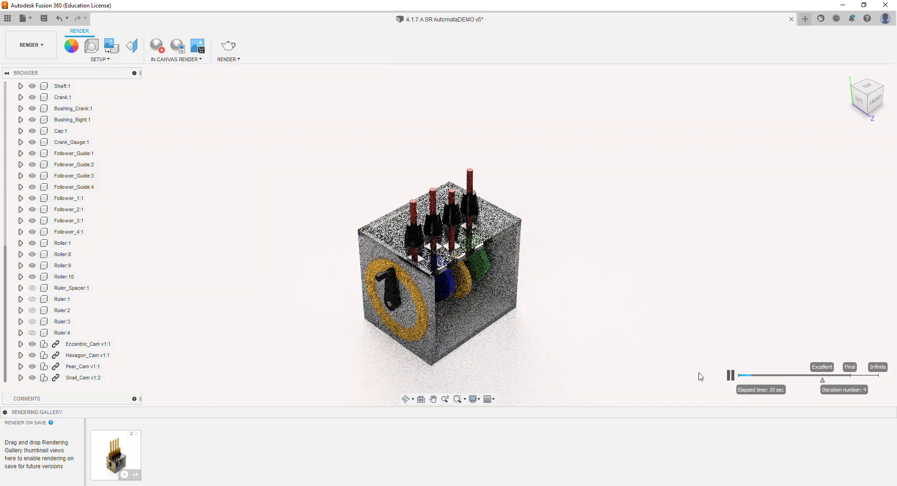
left_click(730, 375)
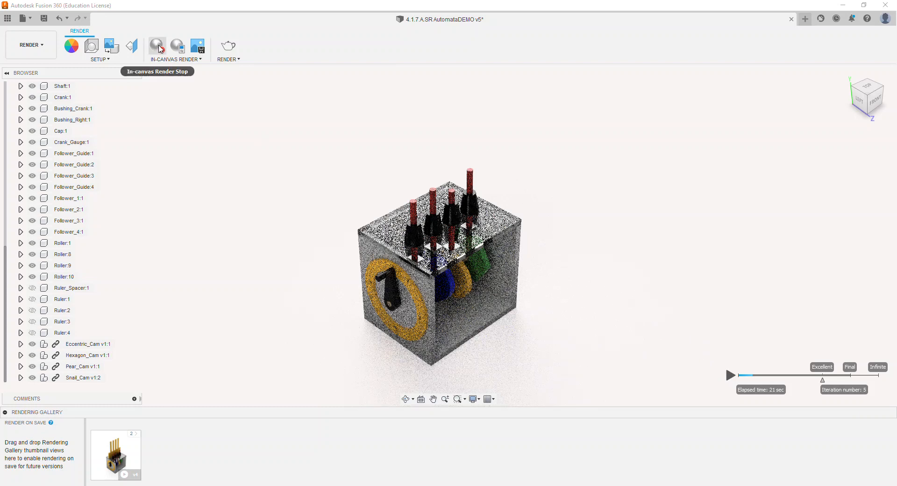
left_click(159, 49)
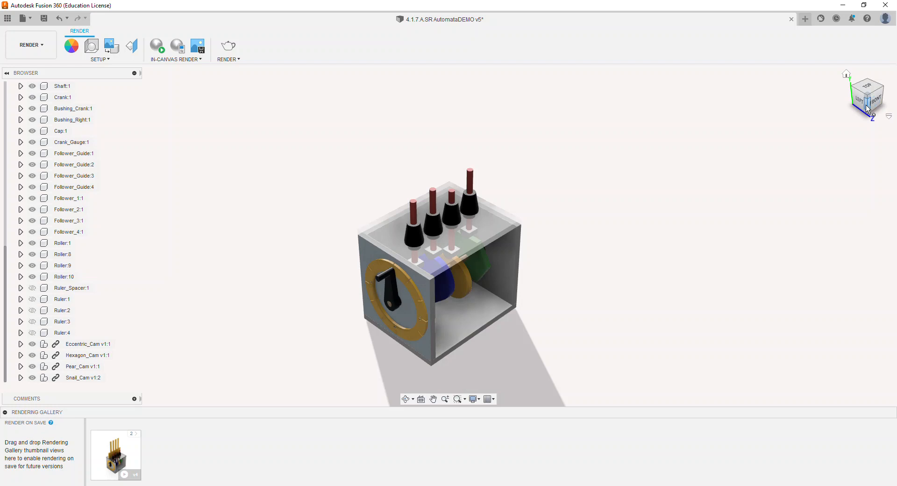
Orient the model to a near-front perspective with Constrained Orbit, framing the open side of the box and its cams closely.
left_click_drag(866, 101, 851, 86)
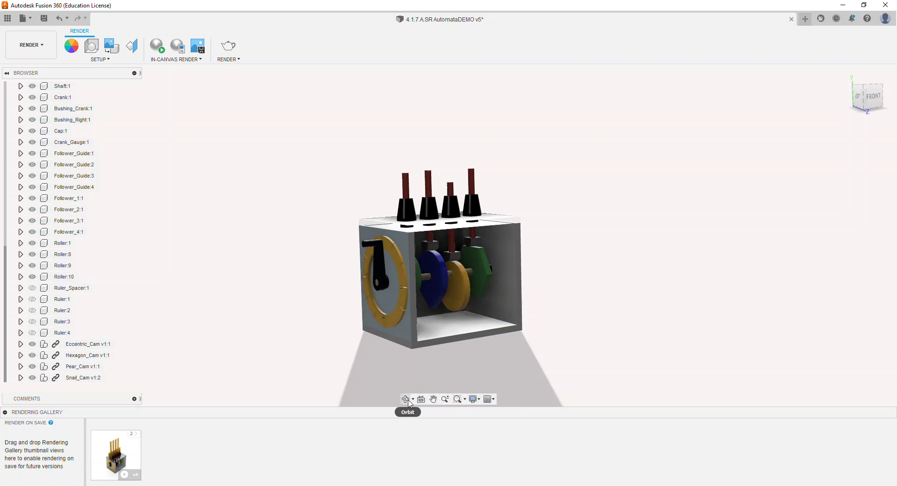
left_click(407, 400)
left_click_drag(458, 303, 448, 275)
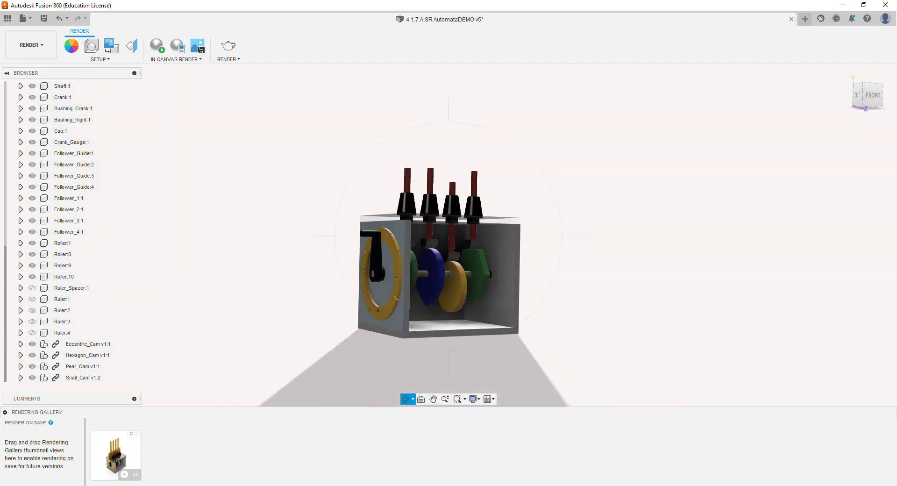
left_click(863, 97)
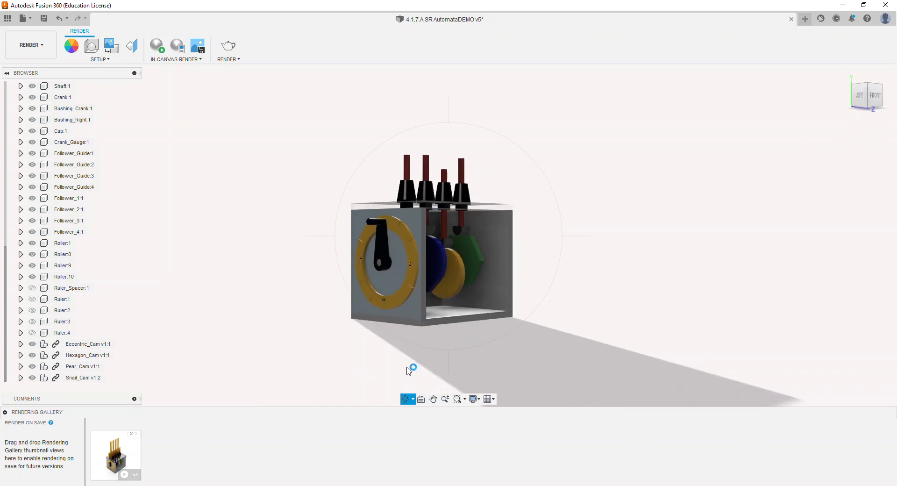
left_click(414, 398)
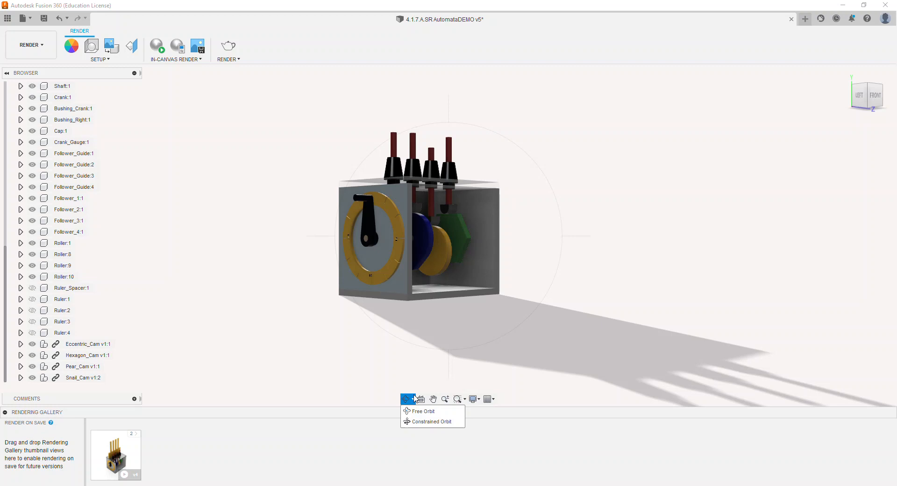
left_click(420, 421)
mouse_move(407, 231)
left_mouse_down()
mouse_move(426, 229)
mouse_move(419, 233)
left_mouse_up()
middle_click_drag(403, 236, 405, 249)
scroll(411, 268, "up", 5)
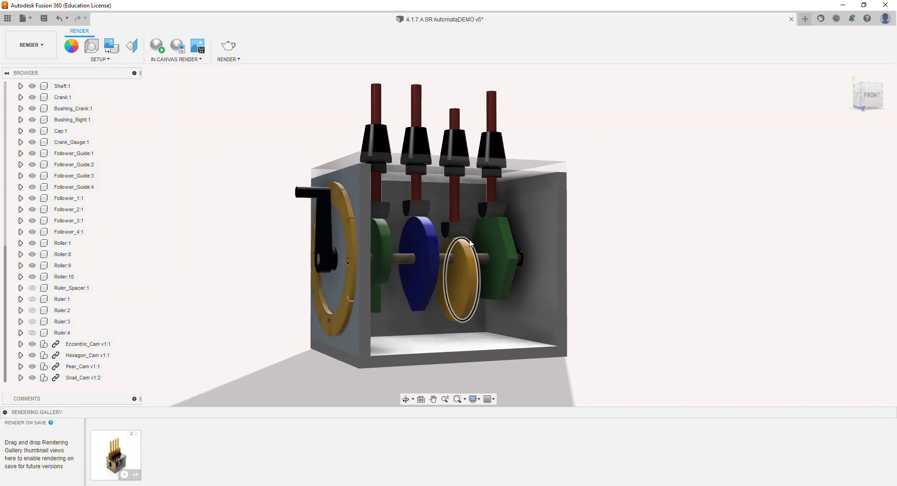
Turn the crank and cams slightly to adjust their pose, checking the Rev9 joint among the assembly's joints.
left_click_drag(466, 243, 463, 242)
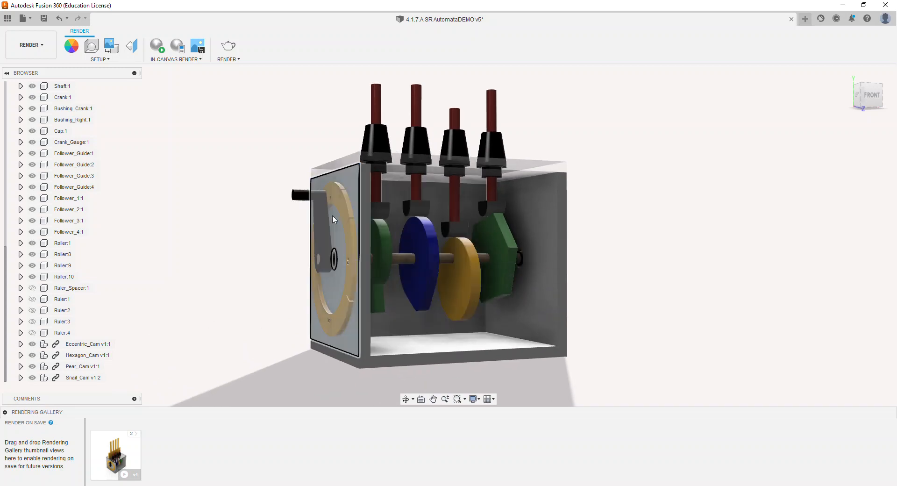
left_click_drag(506, 251, 480, 251)
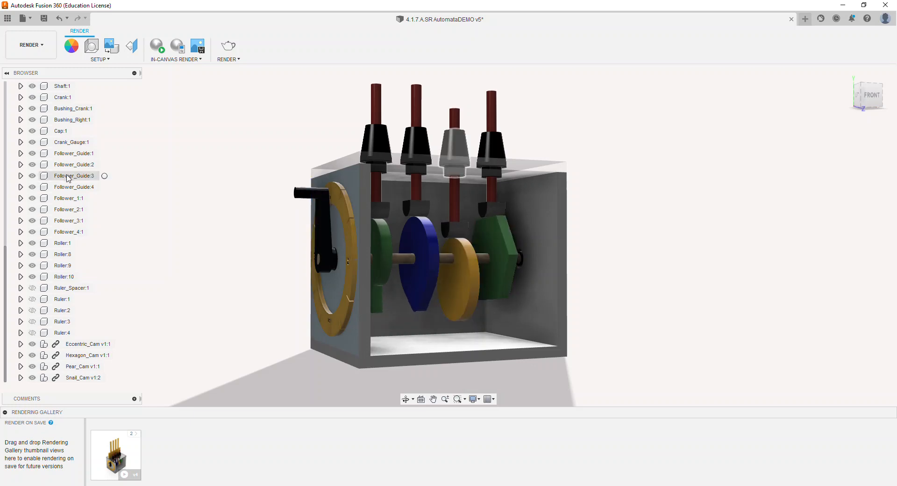
scroll(56, 178, "up", 6)
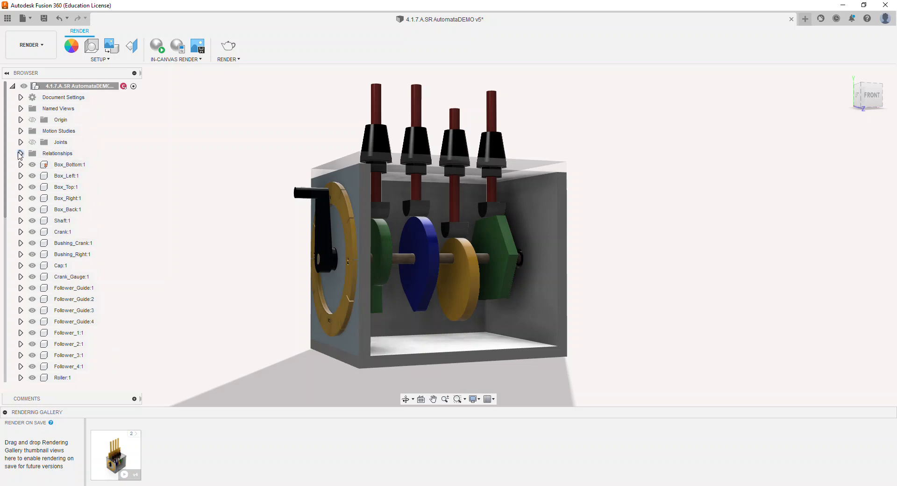
left_click(20, 142)
left_click(74, 164)
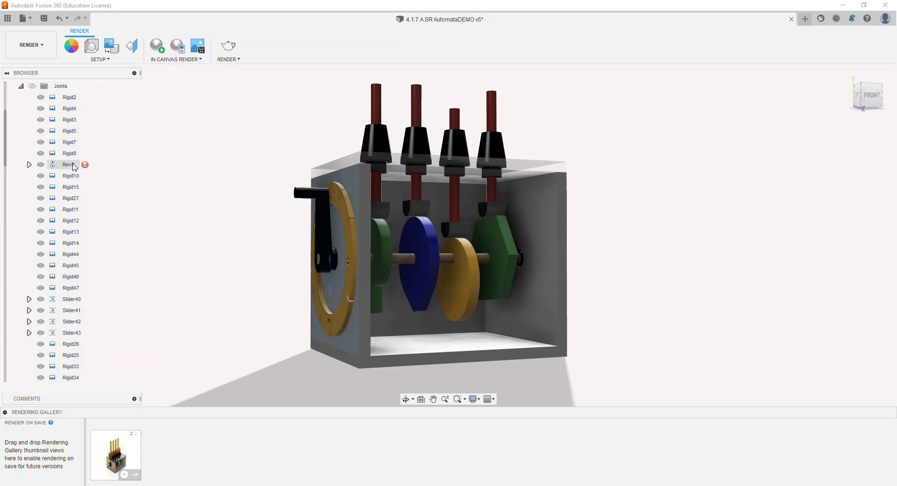
key("Escape")
left_click_drag(307, 195, 307, 188)
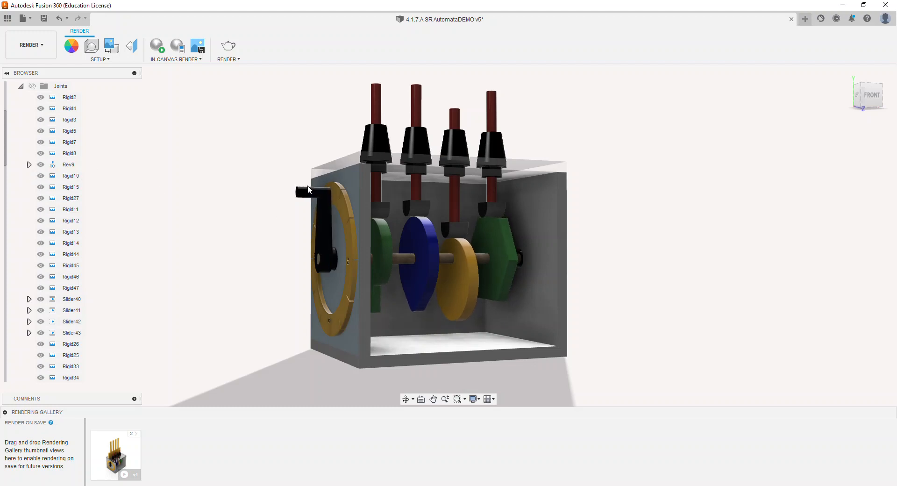
scroll(46, 175, "up", 3)
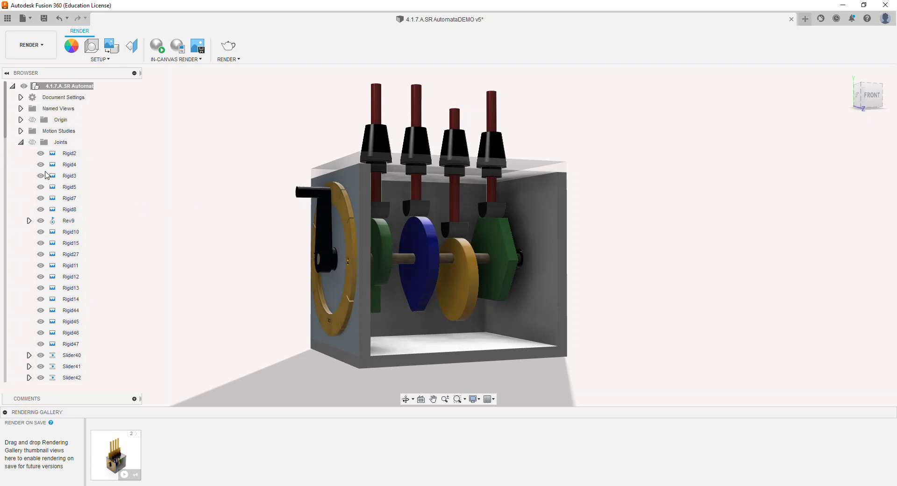
left_click(21, 142)
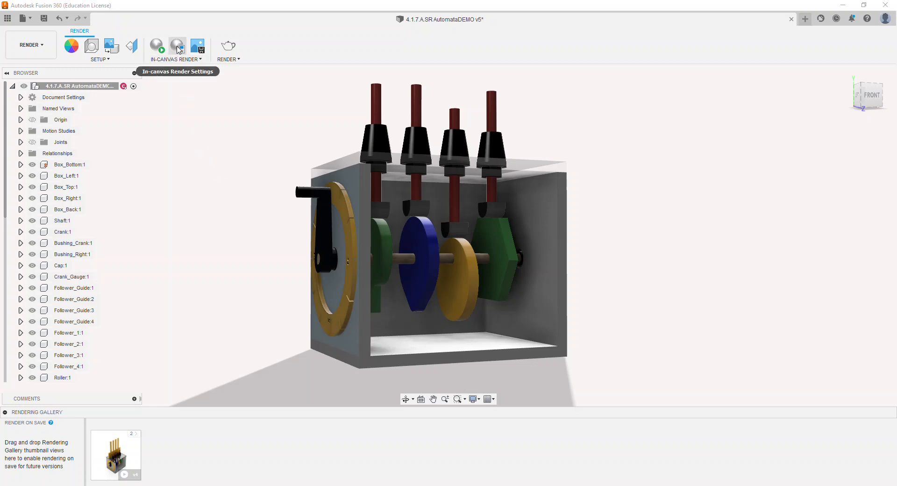
Compare the Fast and Advanced performance options for in-canvas rendering, set it to Fast, and accept the settings.
left_click(178, 48)
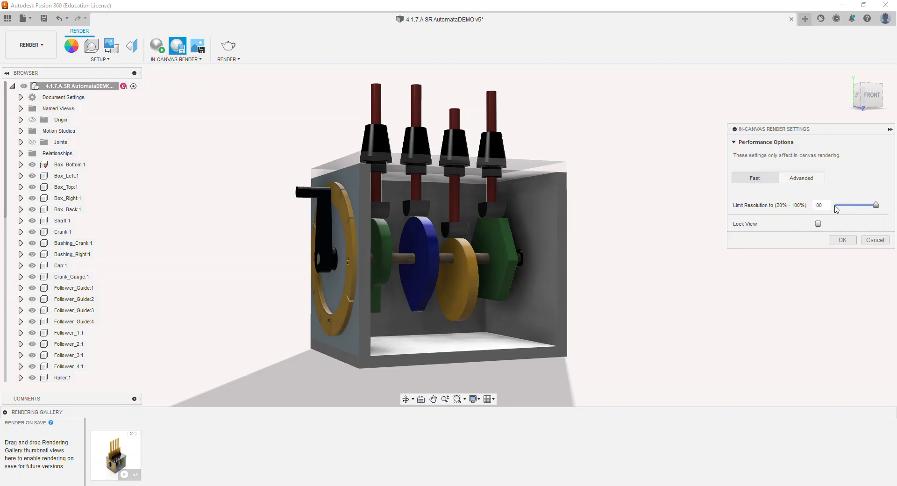
left_click(756, 178)
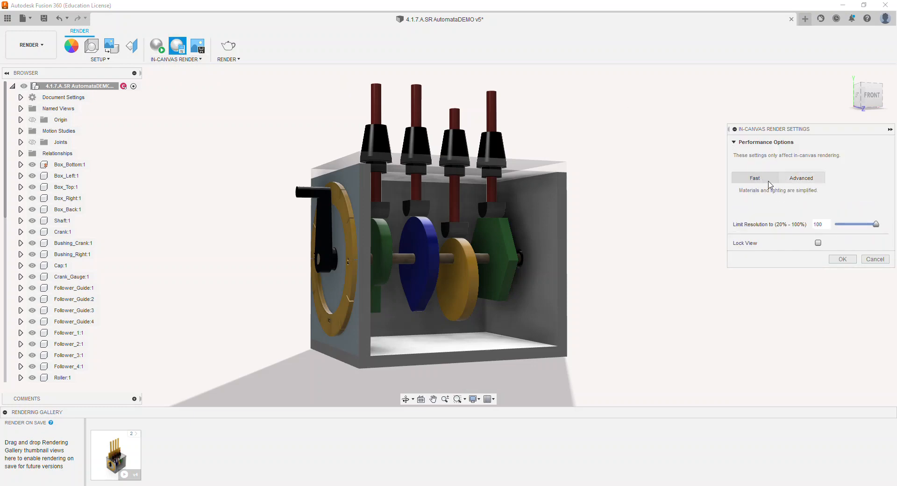
left_click(805, 179)
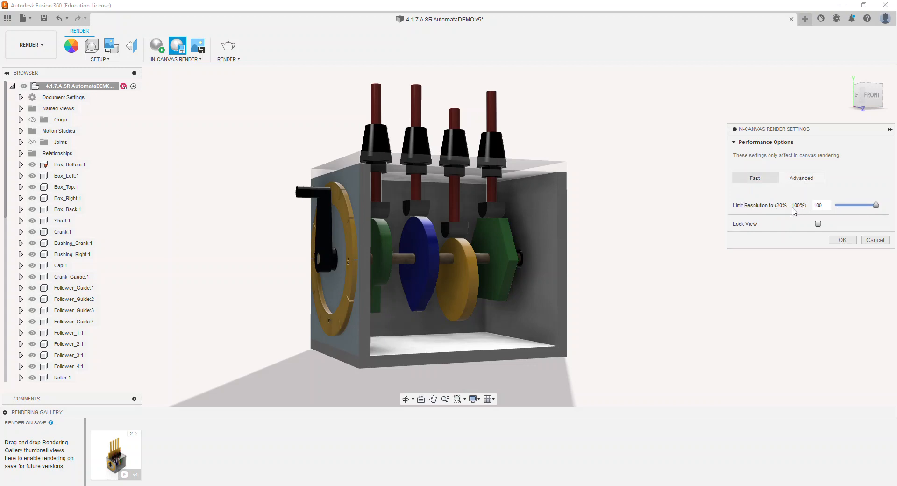
left_click(748, 179)
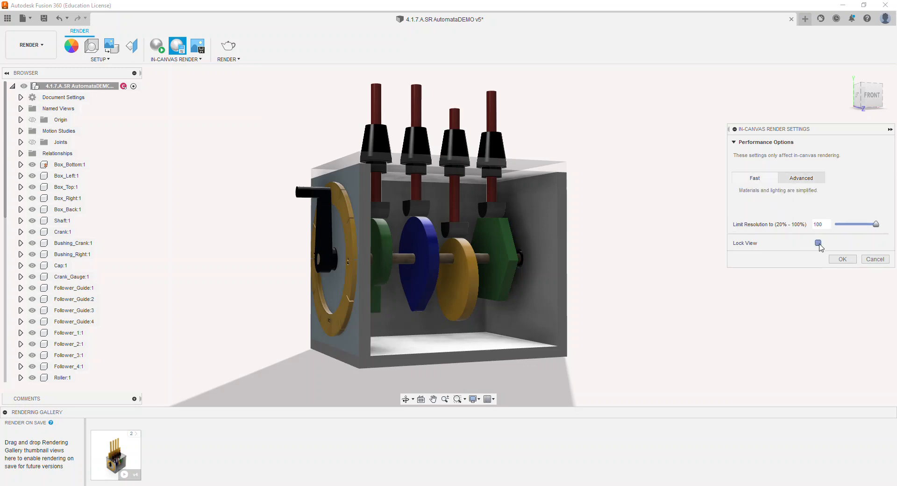
left_click(842, 259)
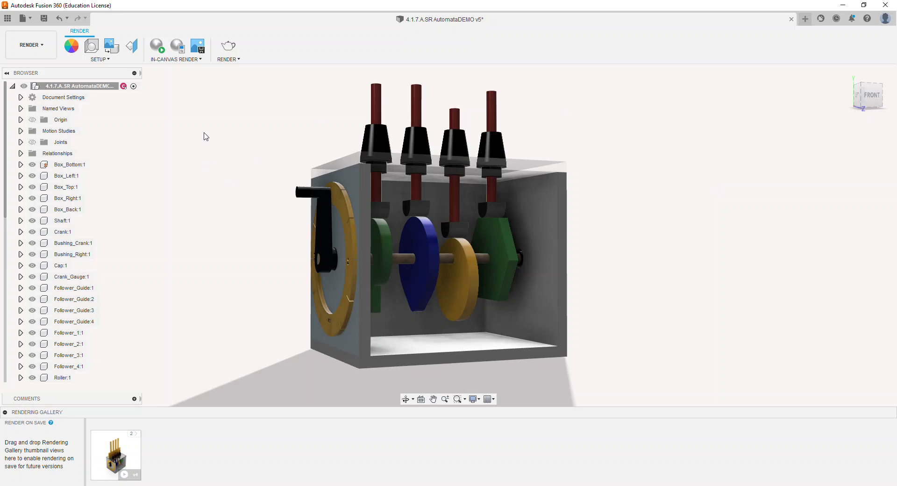
Start an in-canvas render of the automata box and begin capturing it as a PNG at Current Document Window Size.
left_click(157, 46)
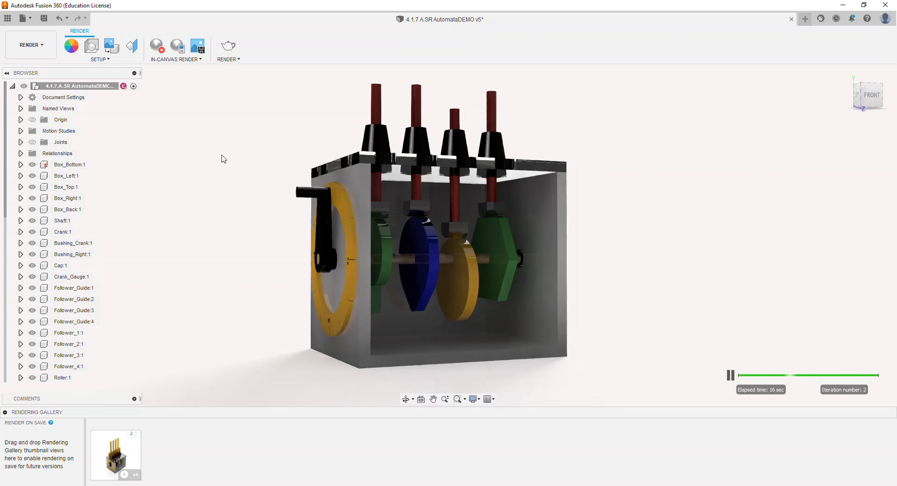
left_click(197, 48)
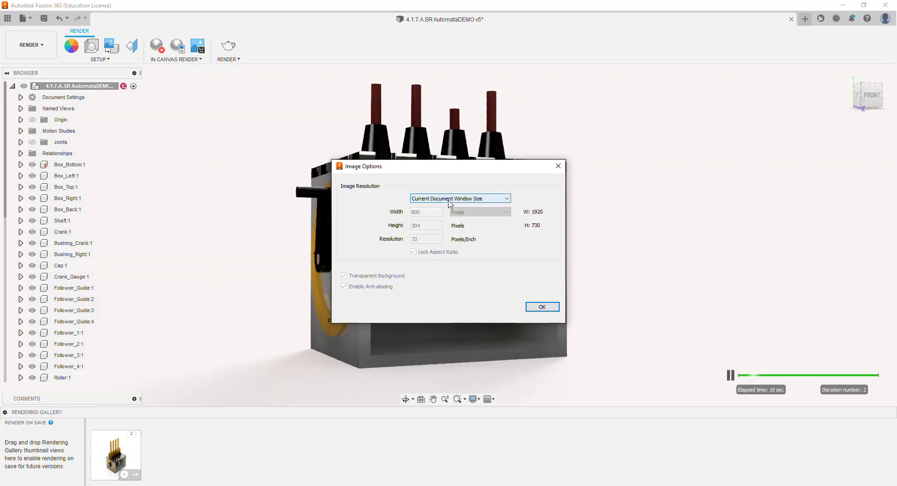
left_click(449, 202)
left_click(442, 199)
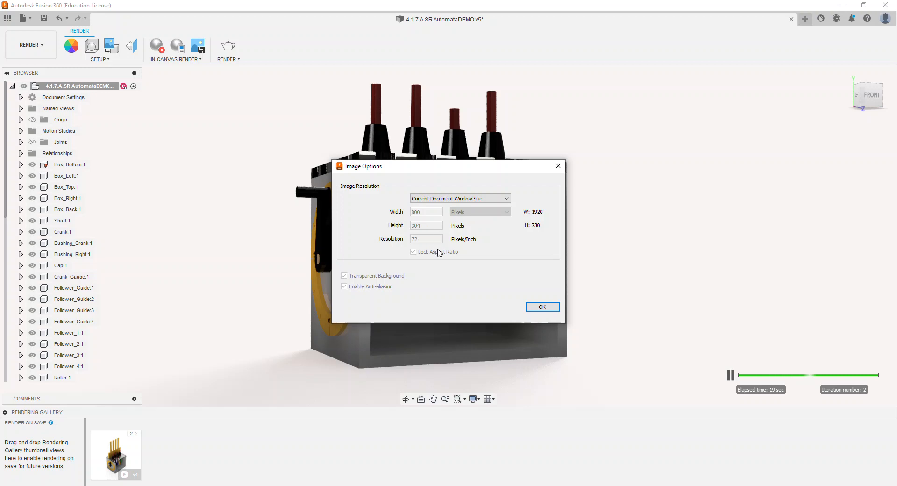
left_click(542, 306)
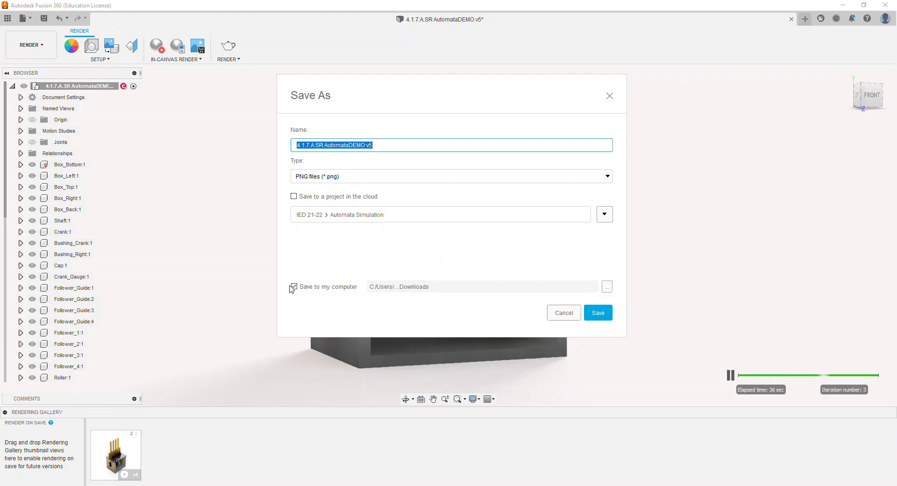
Switch to File Explorer and view 4.1.7.A.SR AutomataDEMO v4.png from the Downloads folder, then return to the save dialog.
left_click(80, 485)
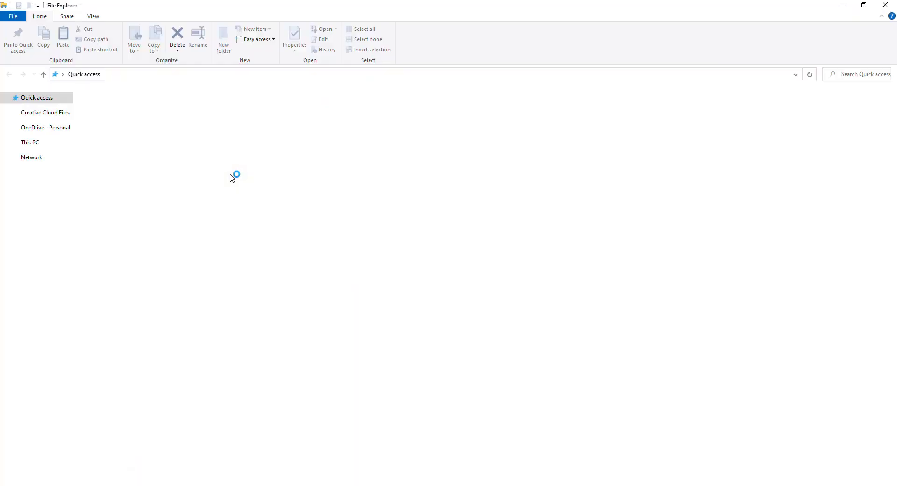
left_click(42, 120)
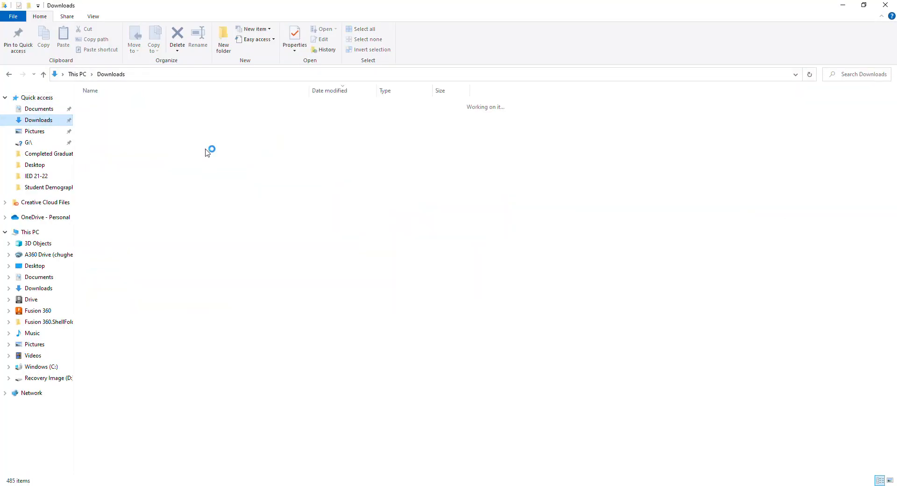
left_click(154, 117)
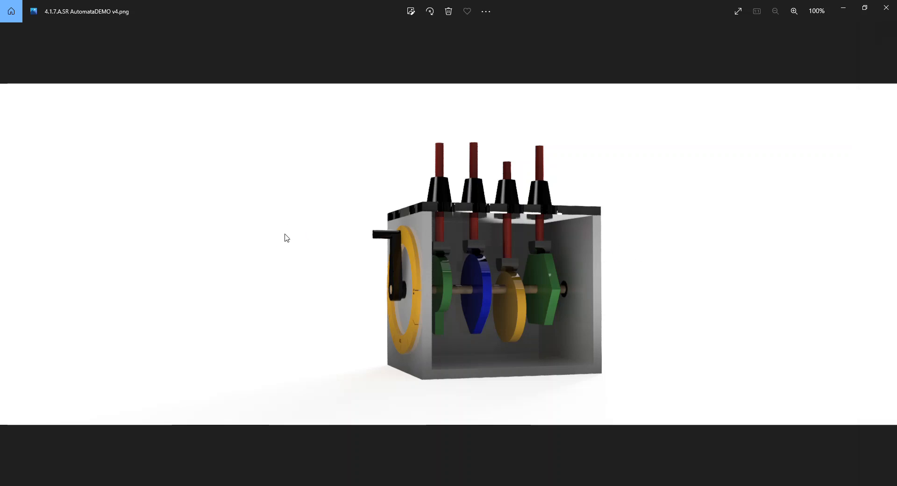
key("alt+Tab")
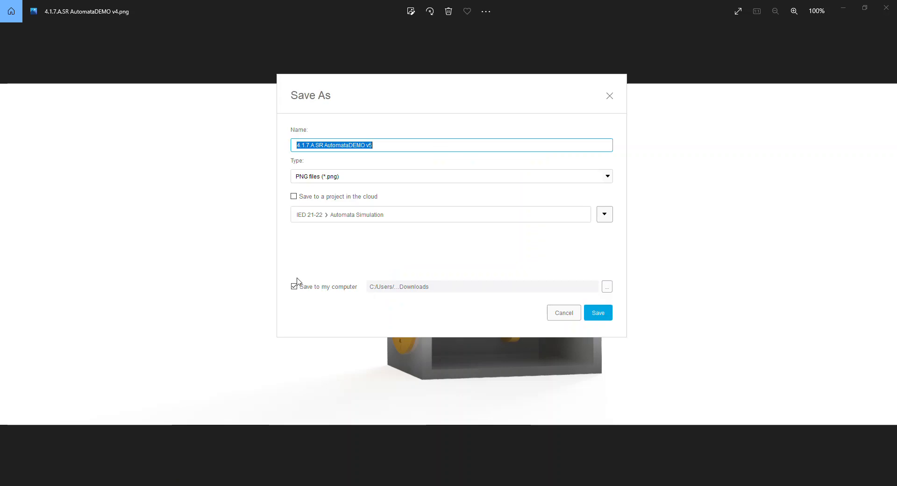
Cancel saving the captured image, then pause and stop the in-canvas render in Fusion 360.
left_click(564, 313)
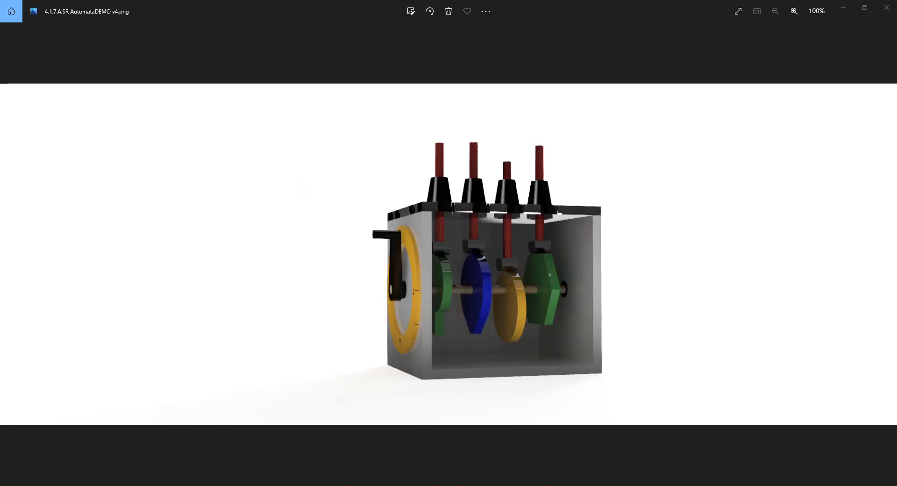
key("alt+Tab")
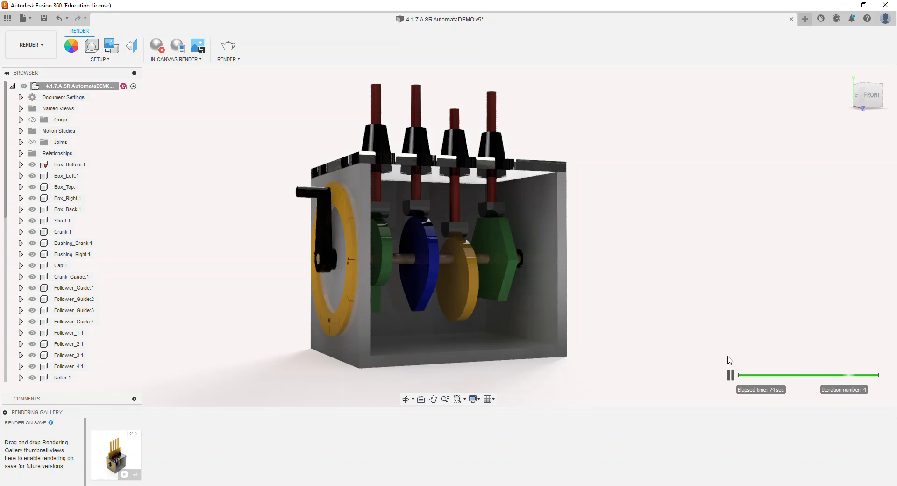
left_click(729, 376)
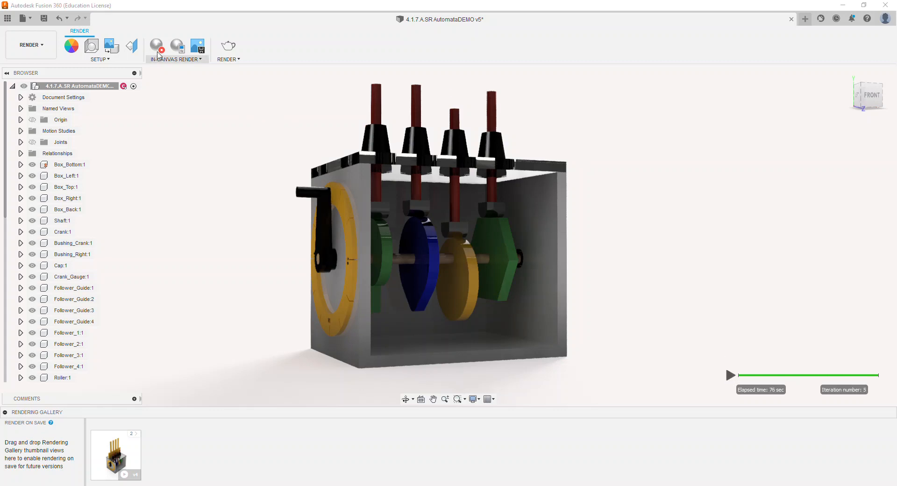
left_click(157, 46)
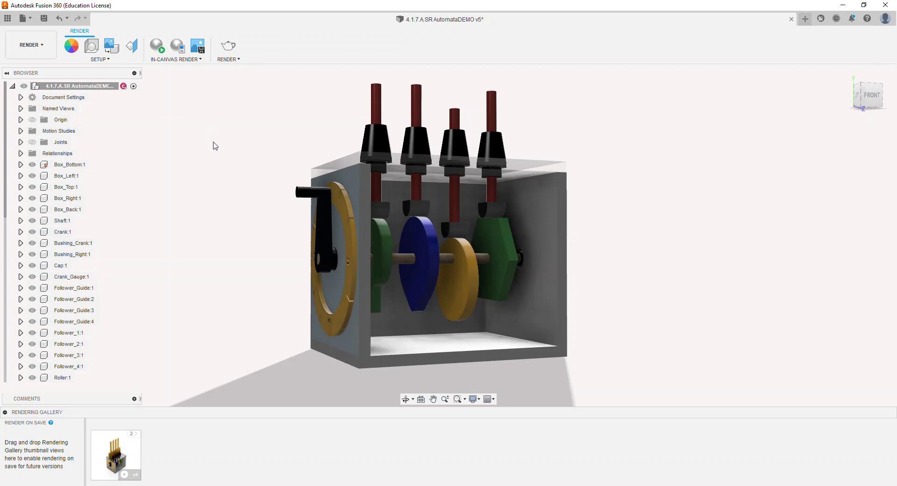
Open the final render settings and review the Web, Mobile, Print, Video and Custom image size options.
left_click(232, 44)
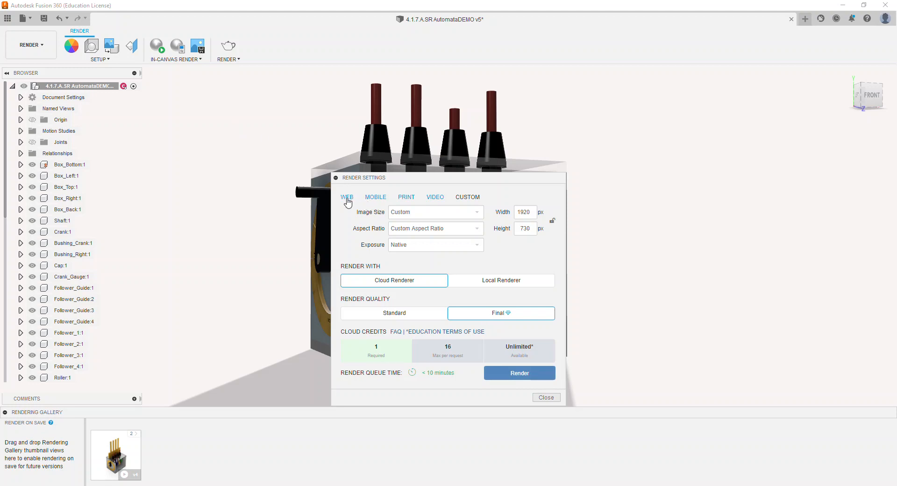
left_click(347, 198)
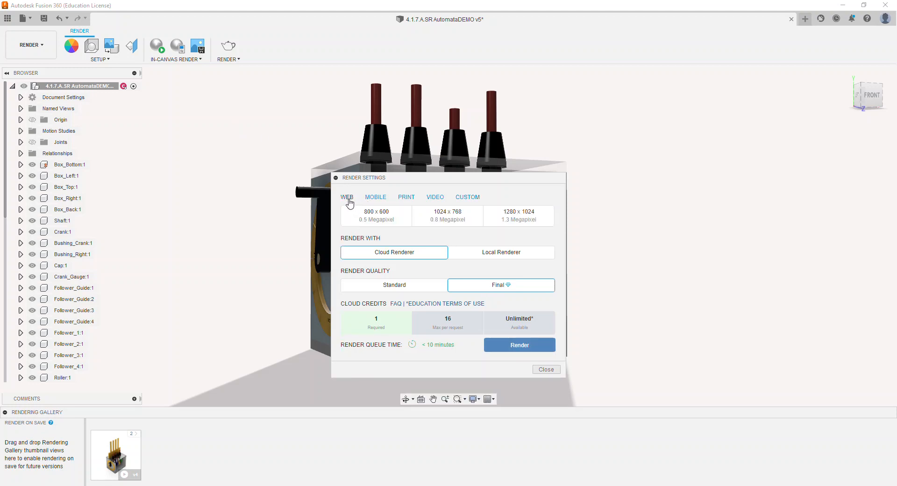
left_click(375, 199)
left_click(403, 199)
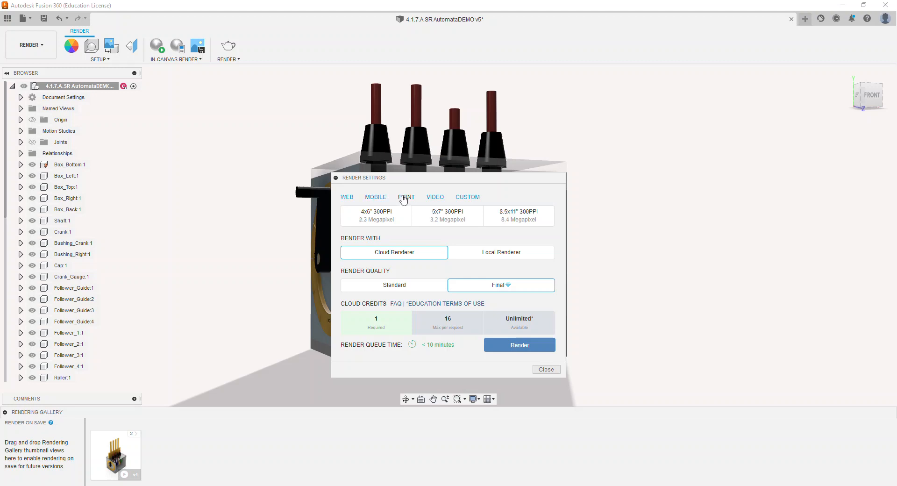
left_click(438, 198)
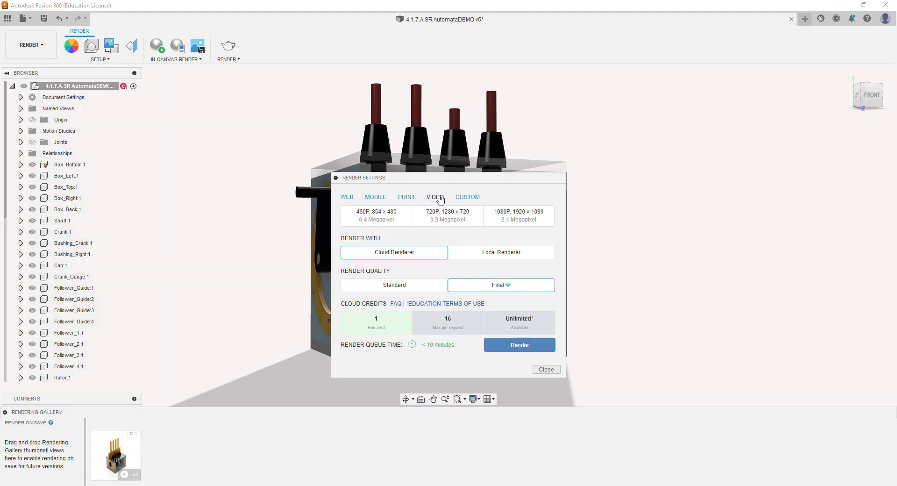
left_click(470, 198)
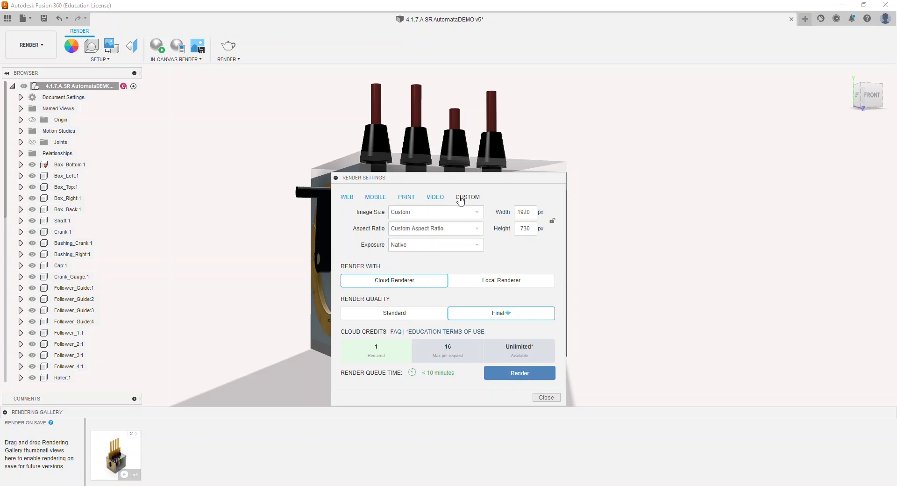
left_click(438, 199)
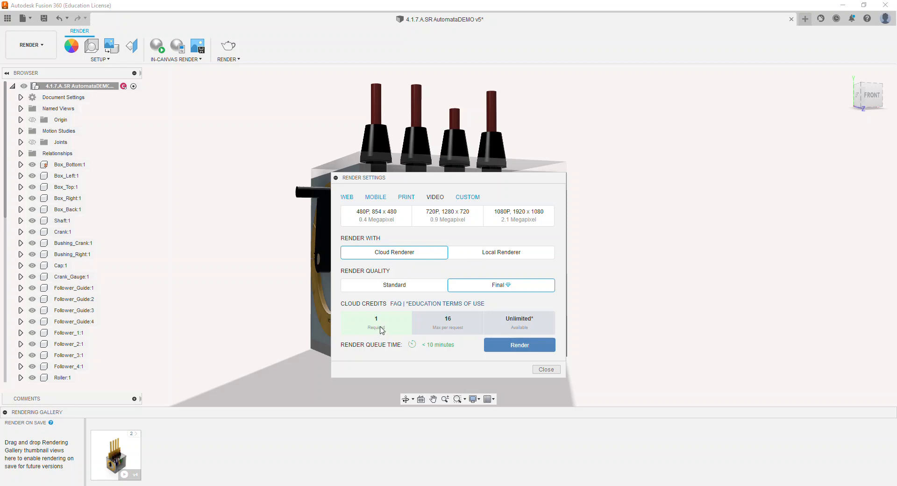
Set the cloud render to Final quality with the 1080P, 1920 x 1080 video size and submit it.
left_click(385, 286)
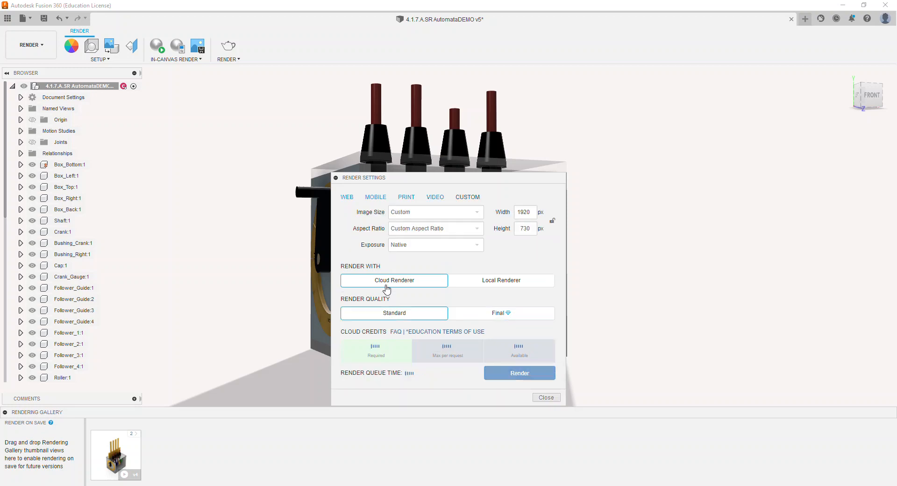
left_click(477, 317)
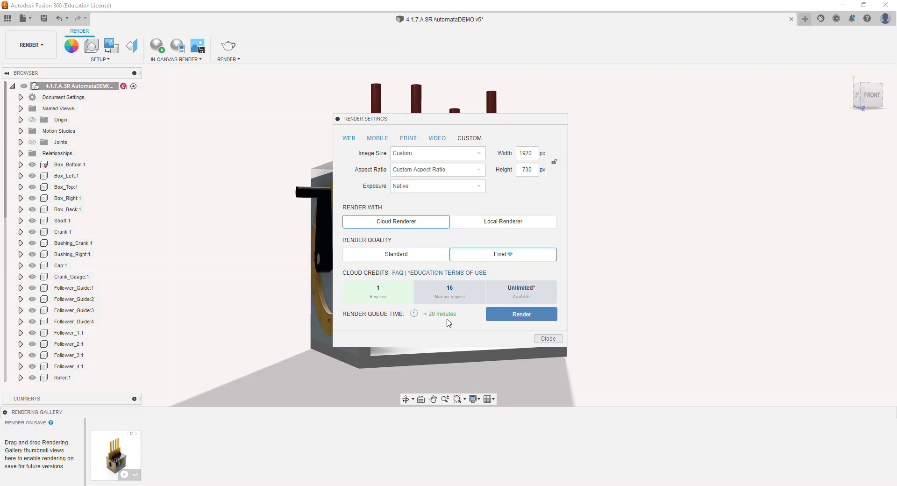
left_click(436, 139)
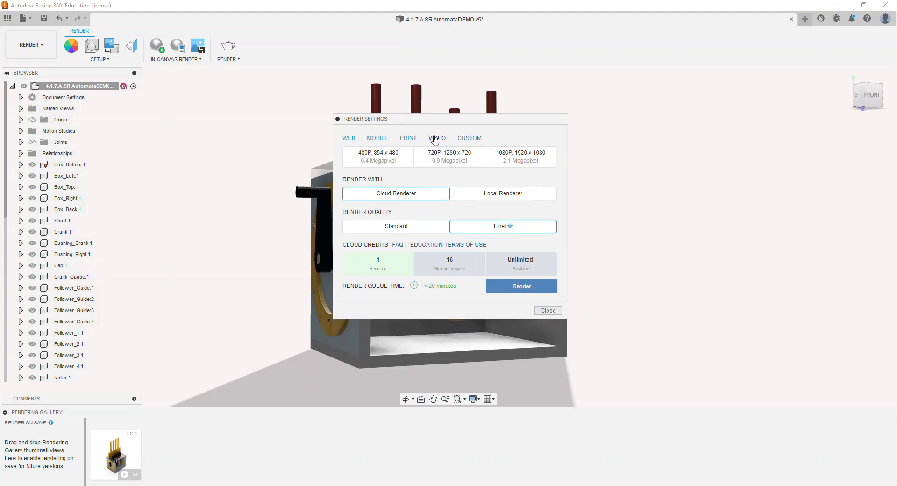
left_click(391, 164)
left_click(444, 159)
left_click(505, 158)
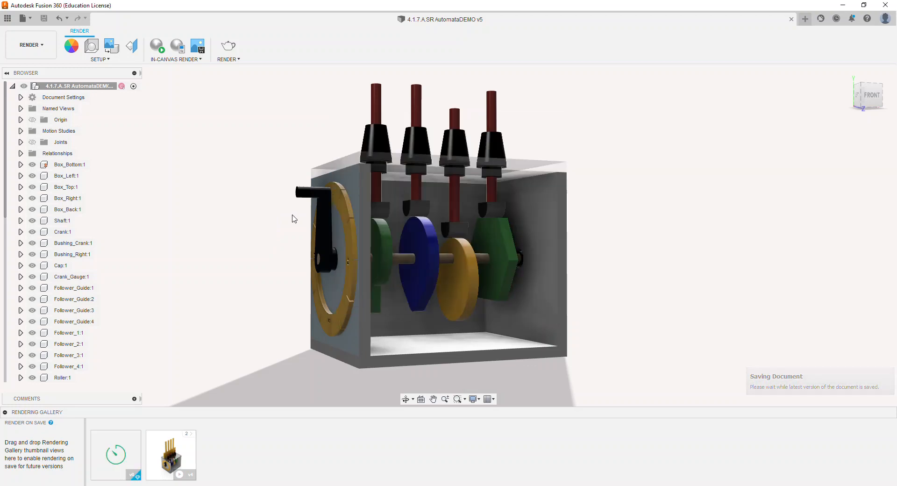
Check the submitted render in the Rendering Gallery, expand the stacked v4 renders, and open the 1920x1080 still image.
mouse_move(116, 454)
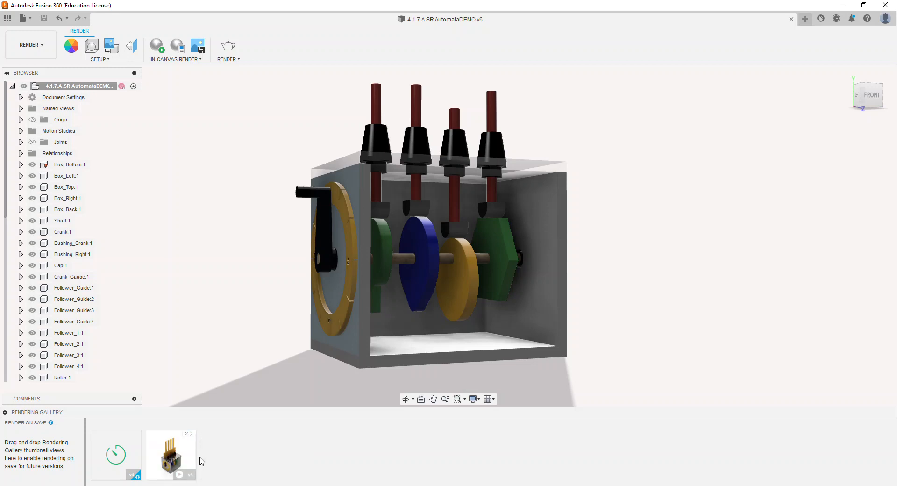
mouse_move(181, 464)
left_click(189, 434)
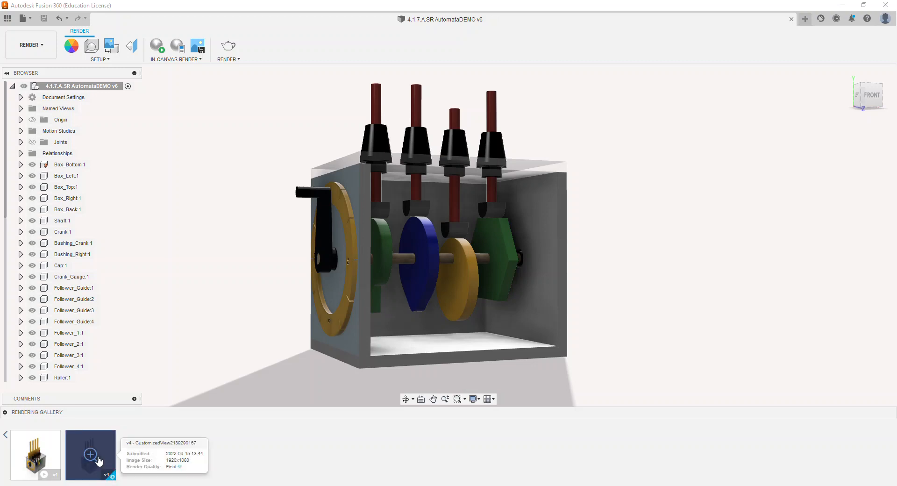
left_click(6, 435)
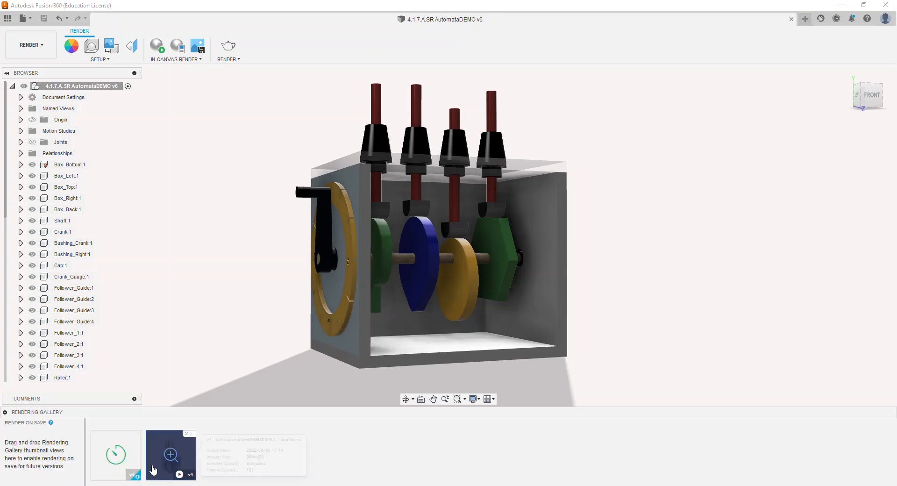
mouse_move(131, 476)
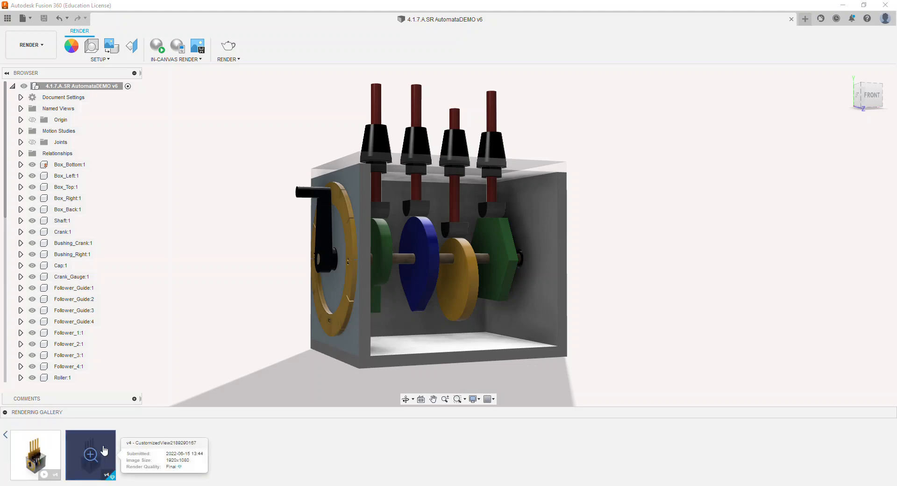
left_click(103, 450)
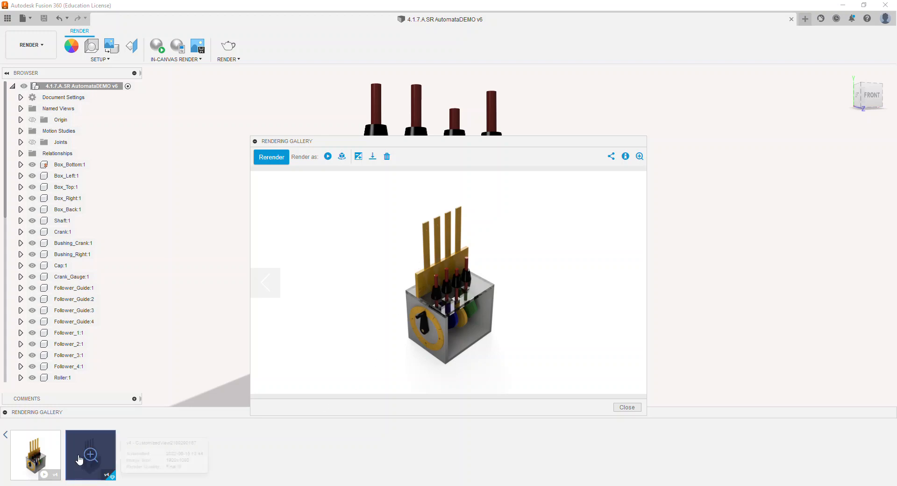
Open the v4 animation render in the gallery, play it, and skip ahead to a later part of the playback.
left_click(53, 457)
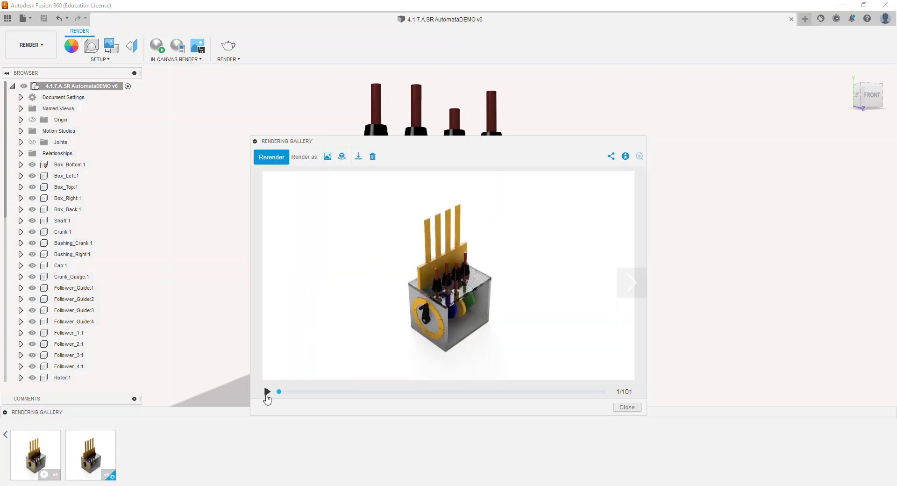
left_click(267, 392)
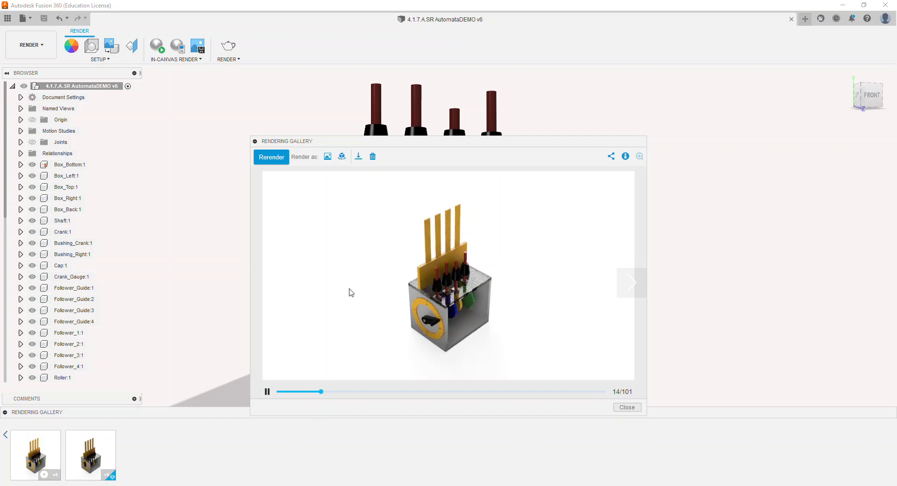
left_click(473, 391)
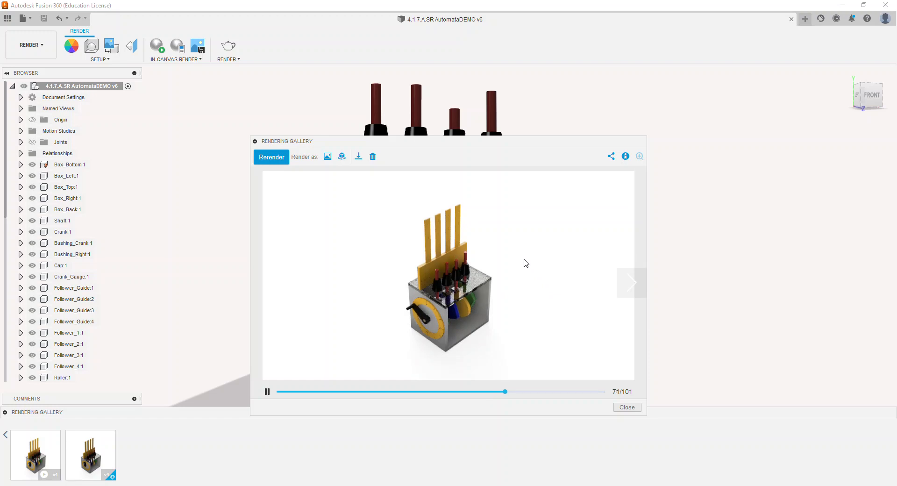
Review the motion study download options and the turntable render settings for the v4 animation, then dismiss the settings without rendering.
left_click(358, 160)
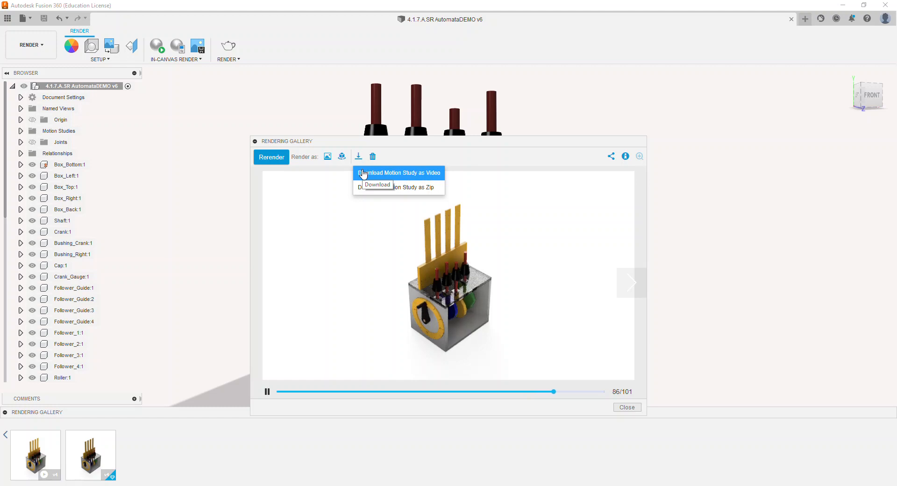
left_click(341, 156)
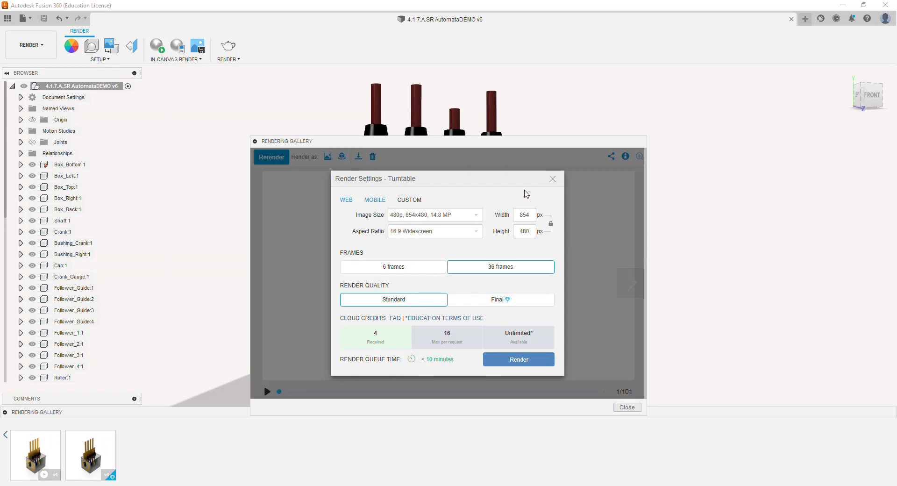
left_click(552, 180)
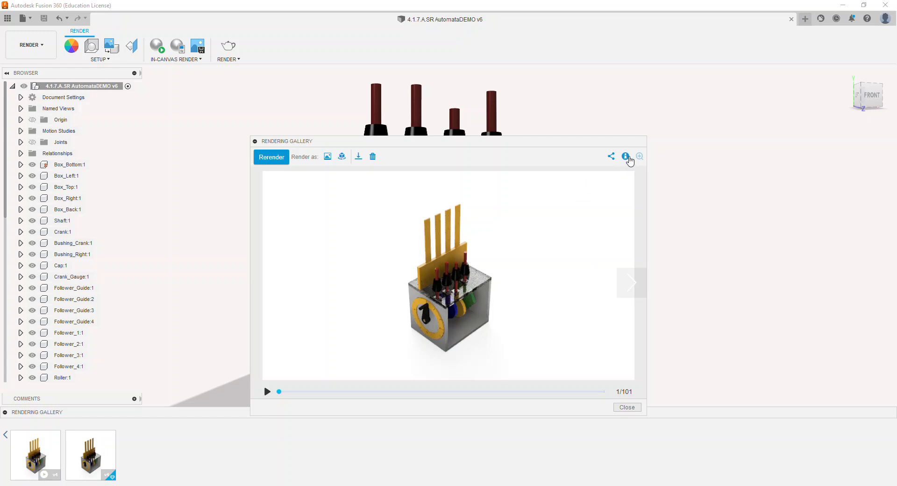
View the v4 animation's render details, then close the render preview.
left_click(626, 156)
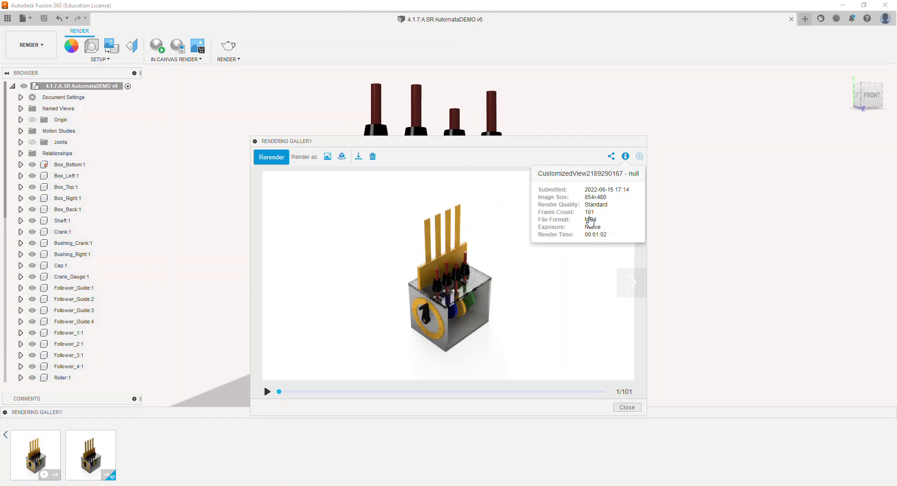
left_click(364, 223)
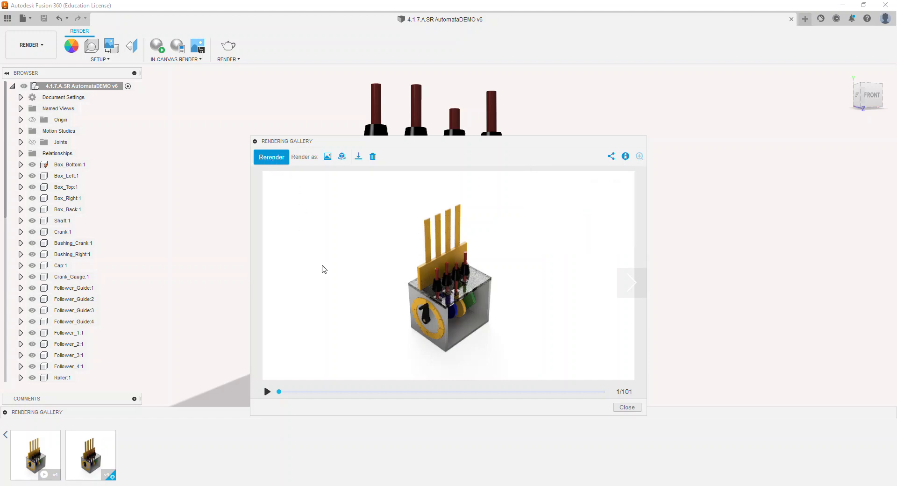
left_click(626, 407)
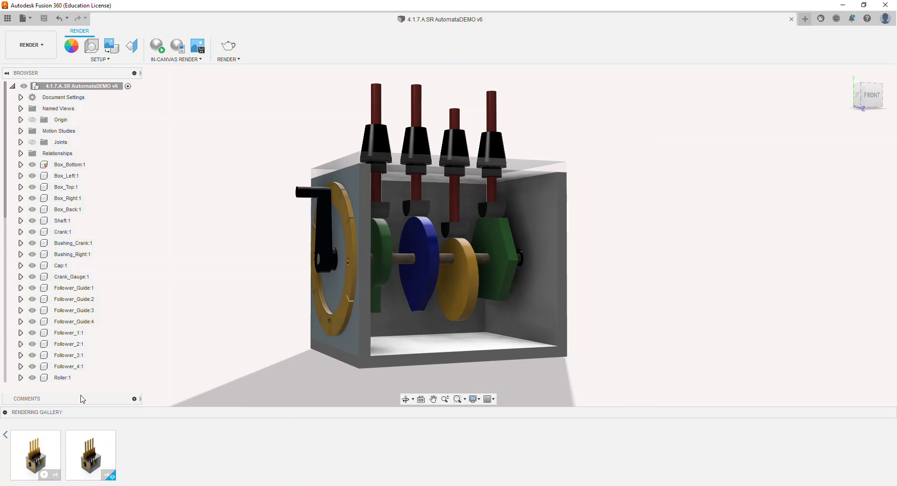
Switch to File Explorer, play the 181 KB 4.1.7.A.SR_AutomataDEMO MP4 from the Desktop folder, and return to Fusion 360.
left_click(140, 485)
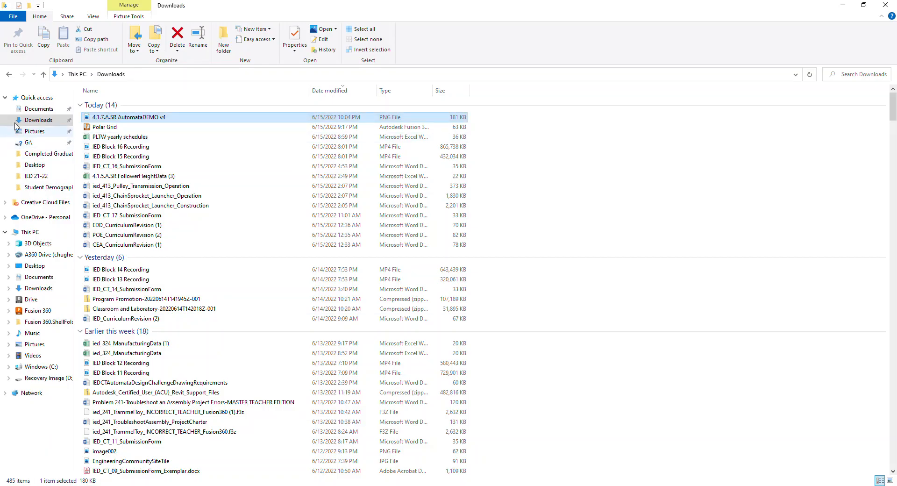
left_click(30, 166)
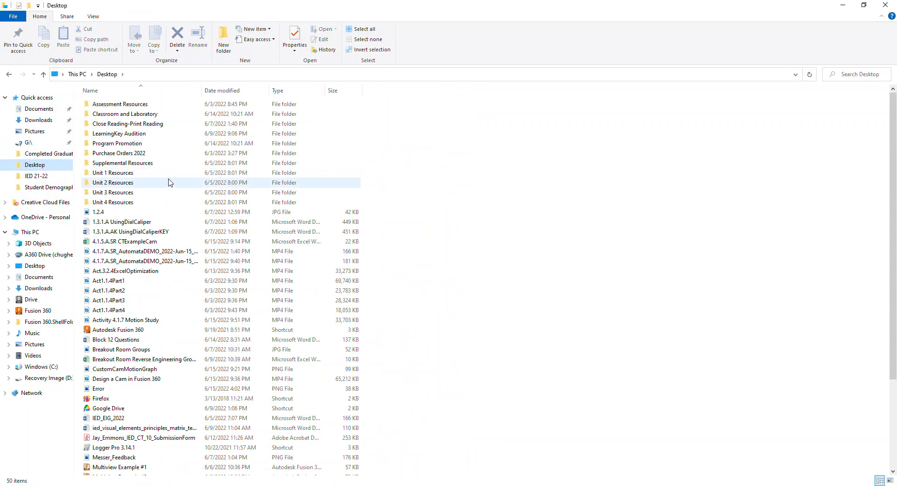
double_click(151, 262)
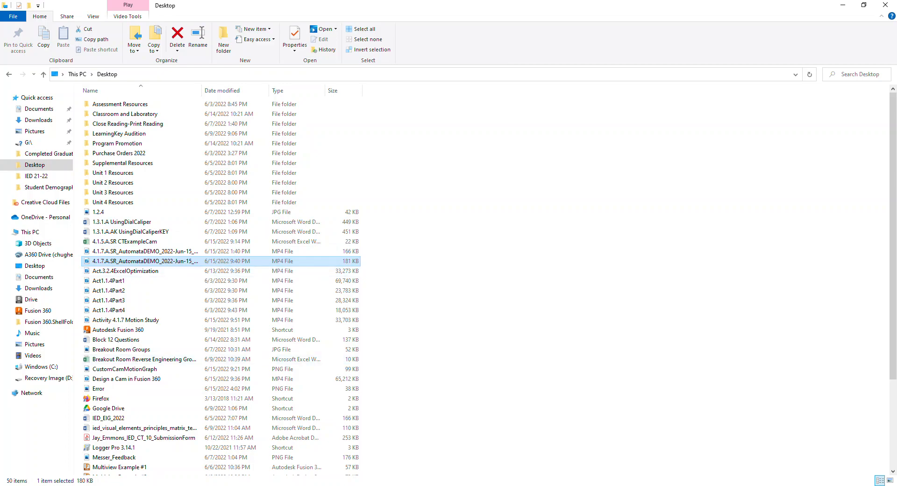
left_click(206, 485)
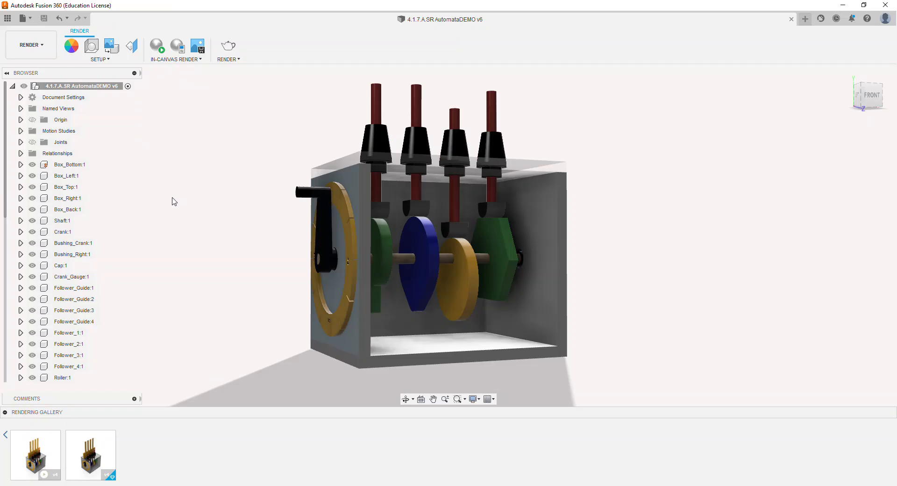